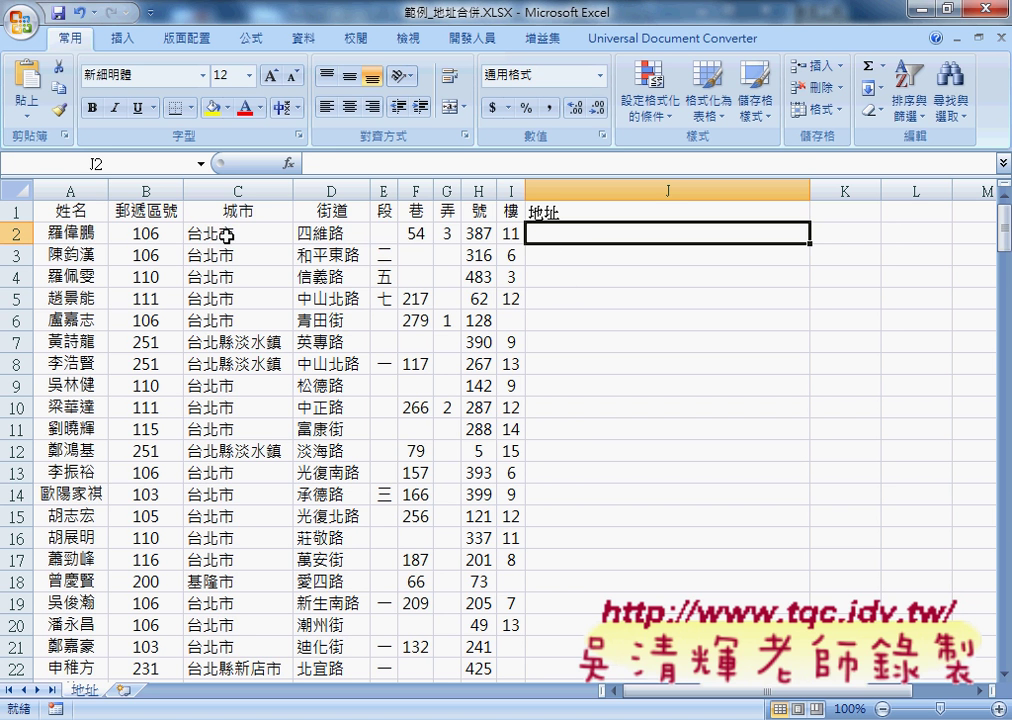
# Review the first record's address parts in B2:I2, noting E2 (段) is empty and F2 holds 54.
pyautogui.moveTo(145, 234); pyautogui.dragTo(474, 236)
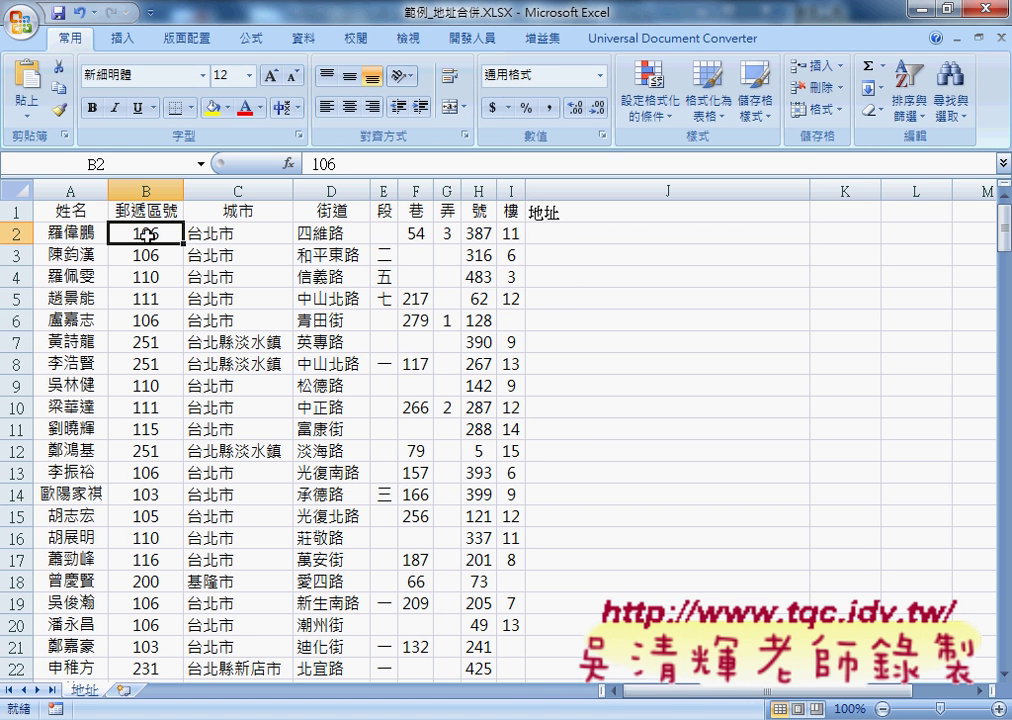
pyautogui.click(565, 233)
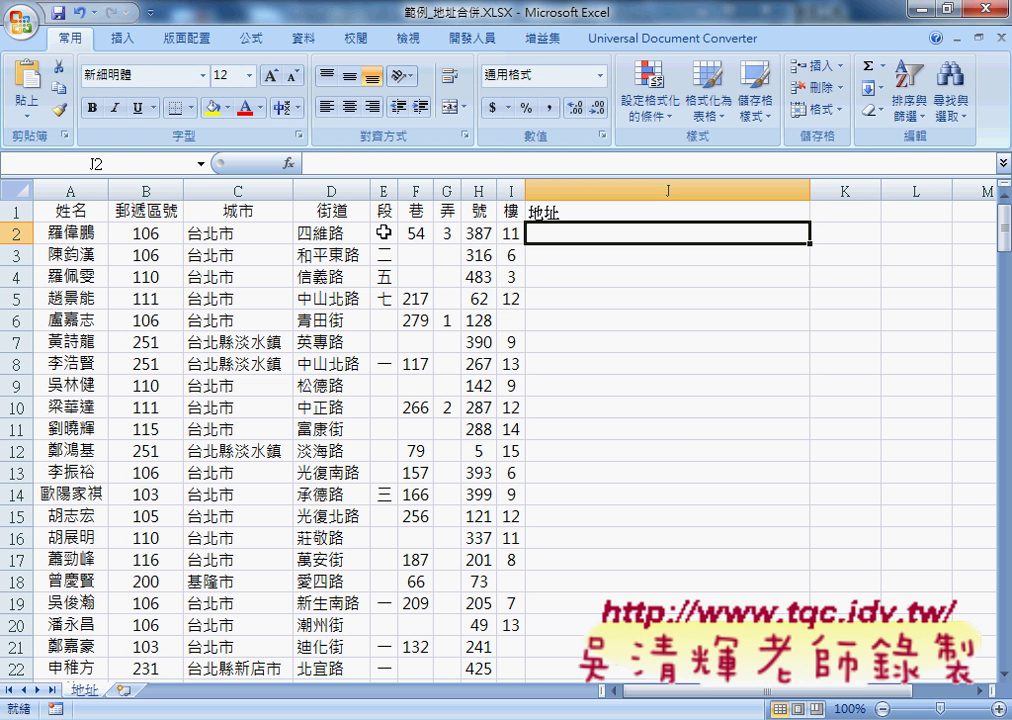
pyautogui.click(384, 230)
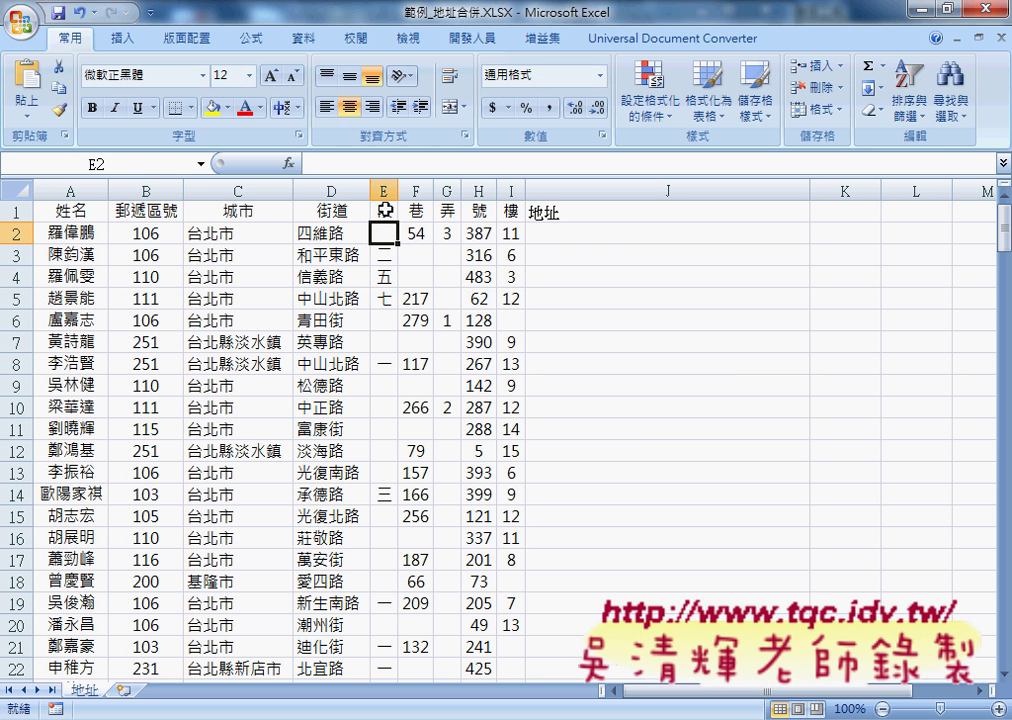
pyautogui.click(384, 210)
pyautogui.click(416, 232)
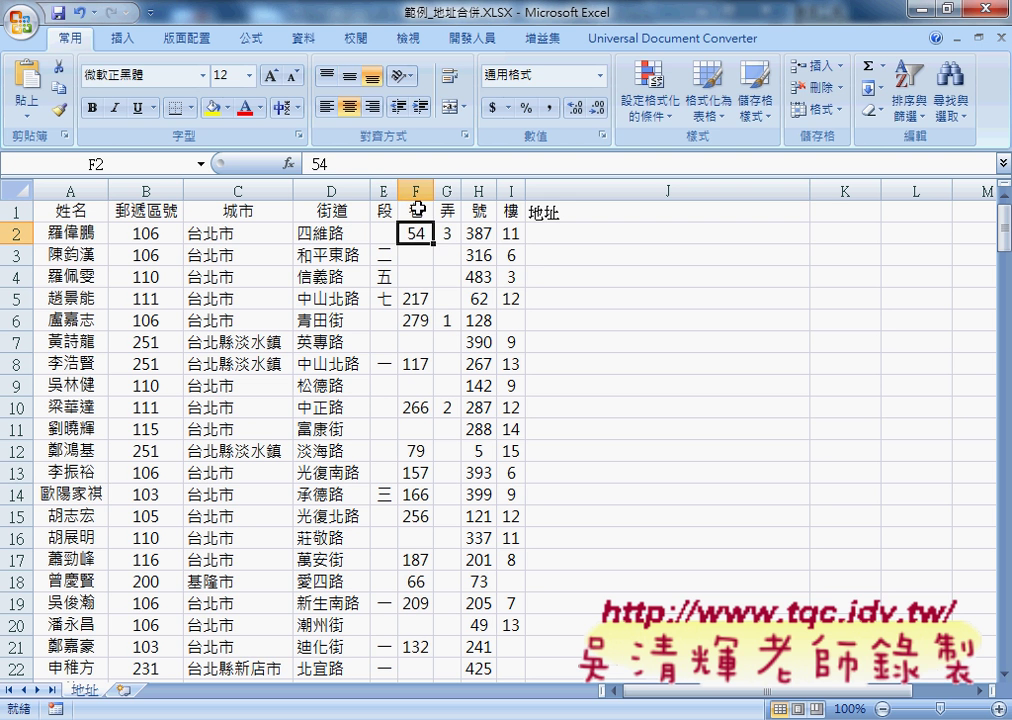
# Start J2's formula as =B2&C2&D2& to join postal code, city and street.
pyautogui.click(583, 232)
pyautogui.click(360, 165)
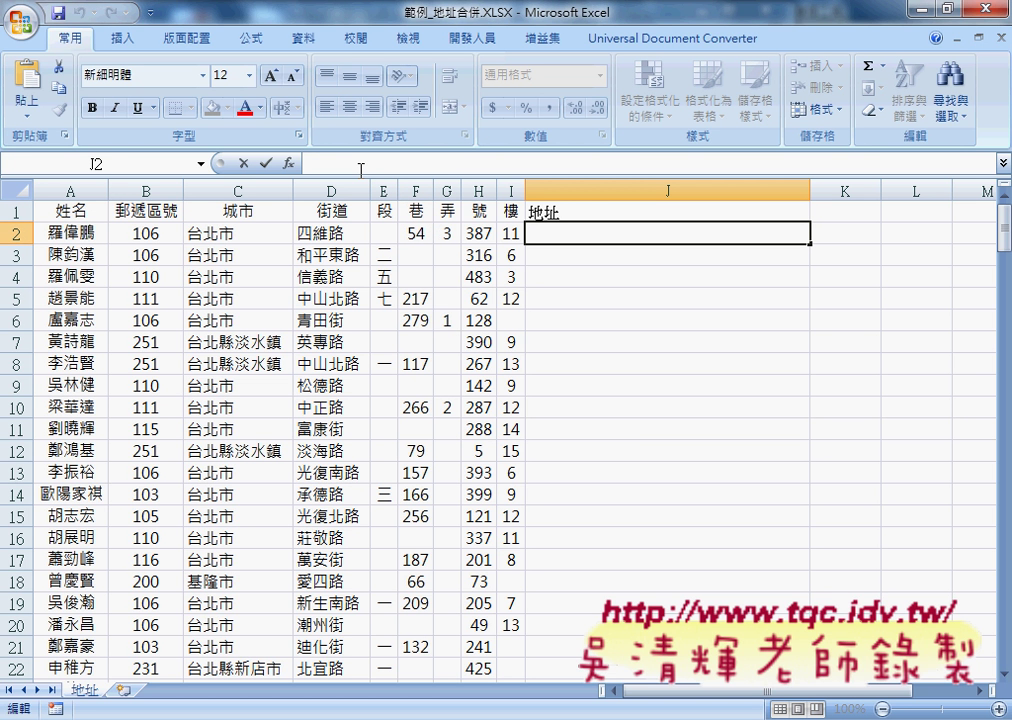
pyautogui.write('ㄦ')
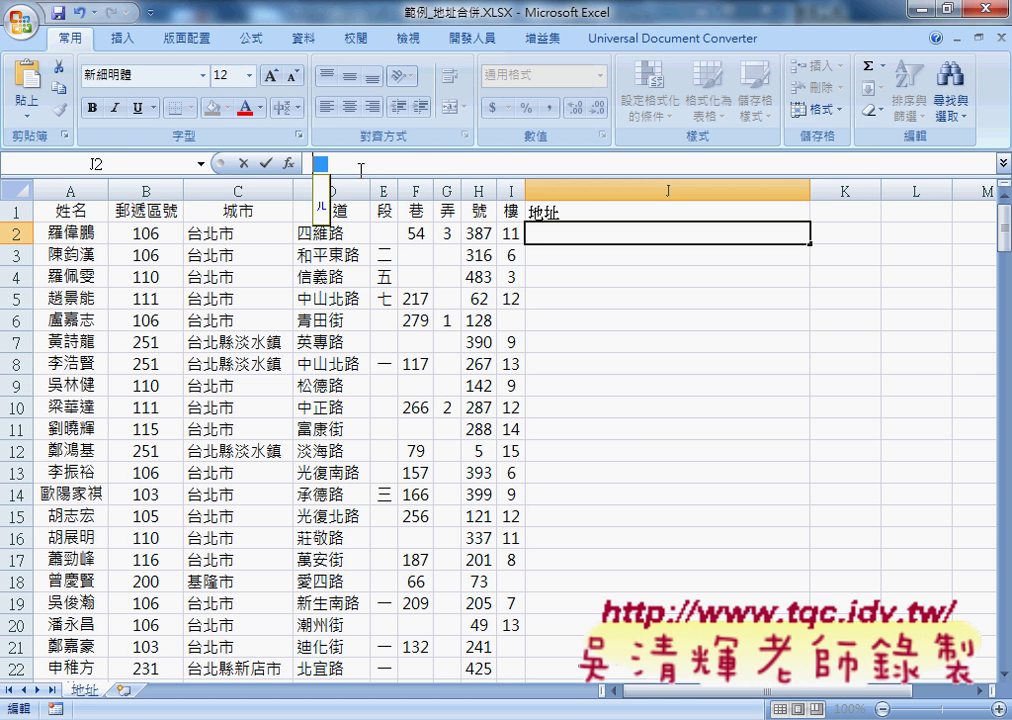
pyautogui.press('BackSpace')
pyautogui.write('=')
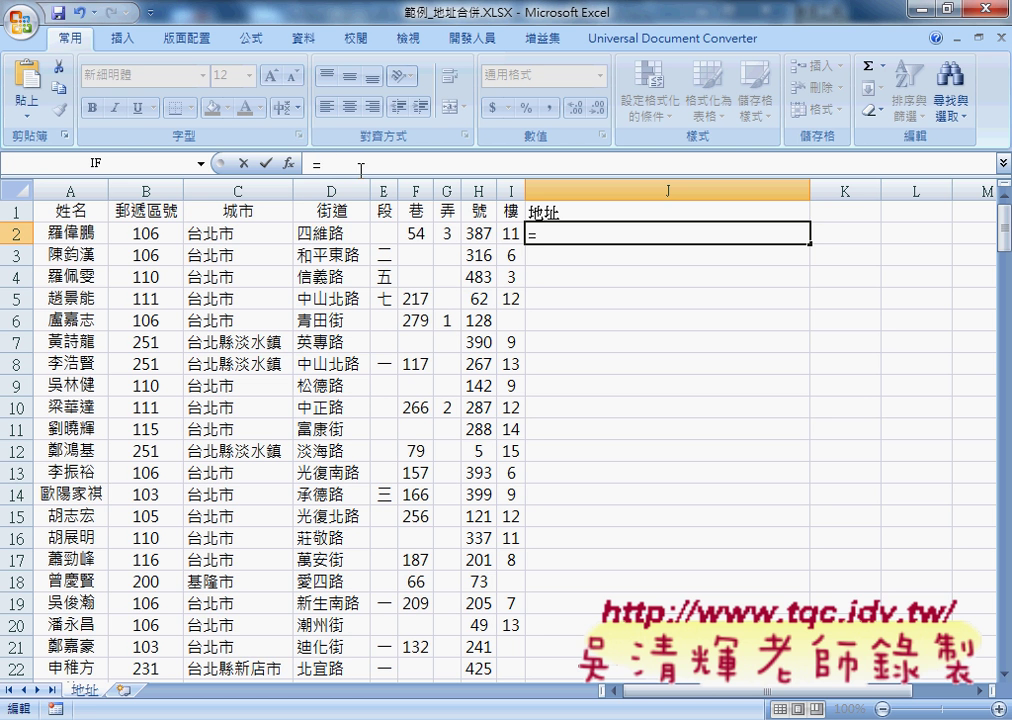
pyautogui.click(163, 232)
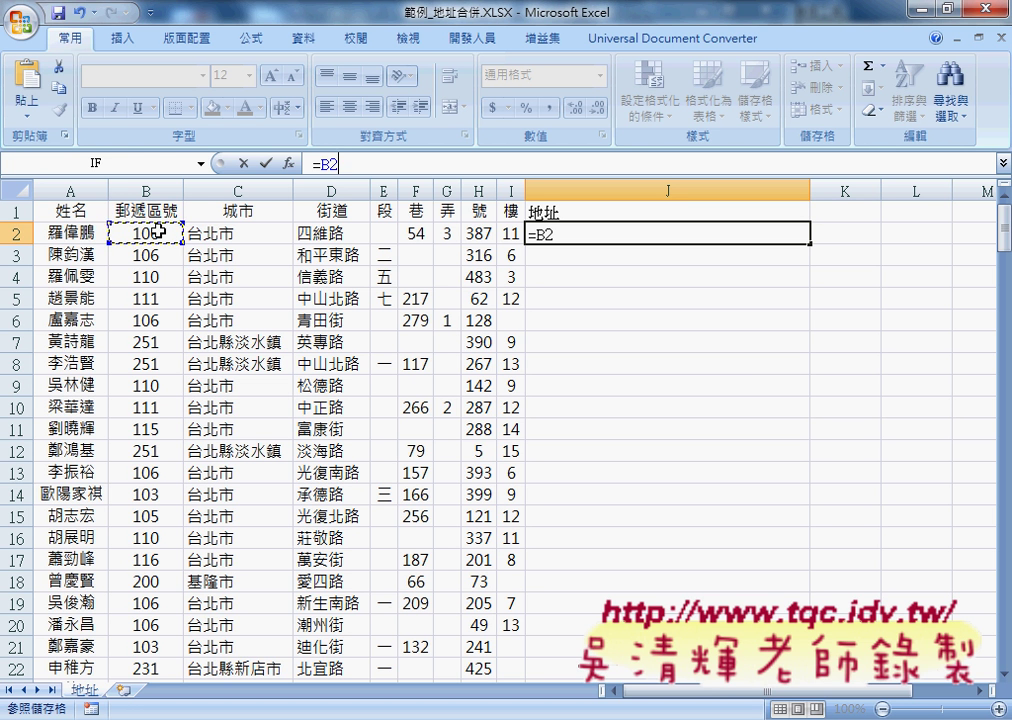
pyautogui.write('&')
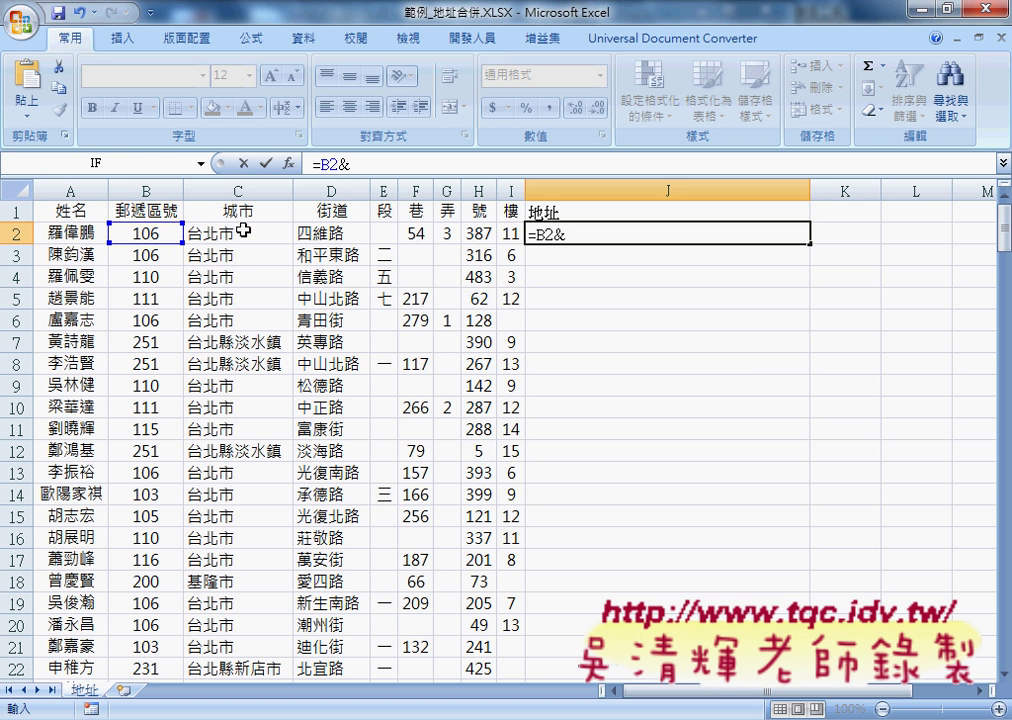
pyautogui.click(249, 232)
pyautogui.write('&')
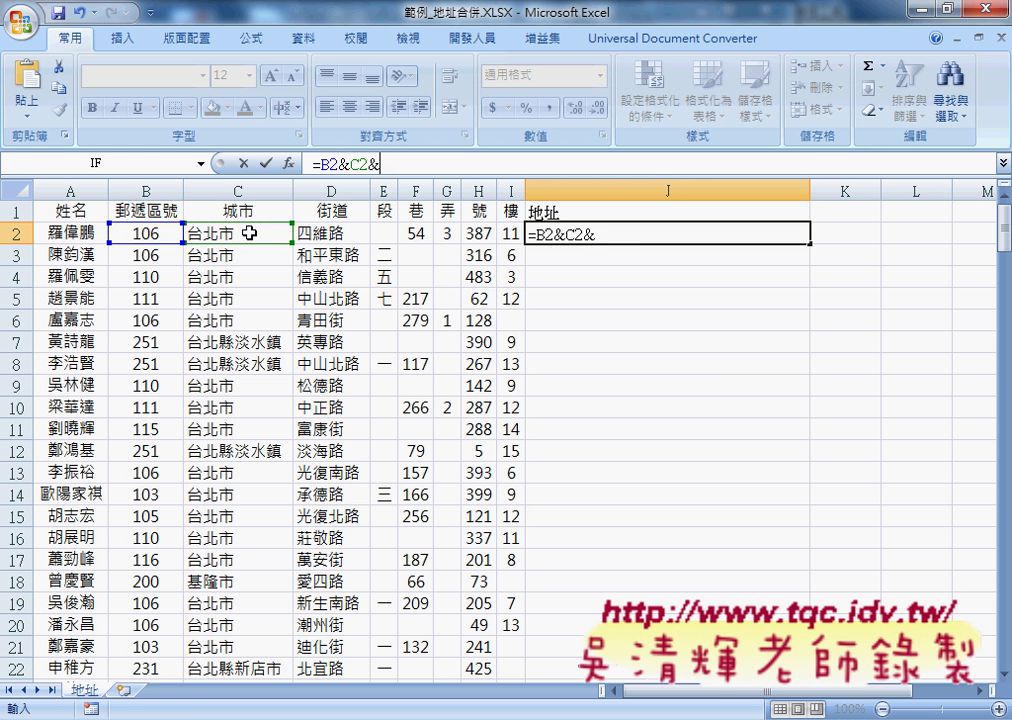
pyautogui.click(326, 233)
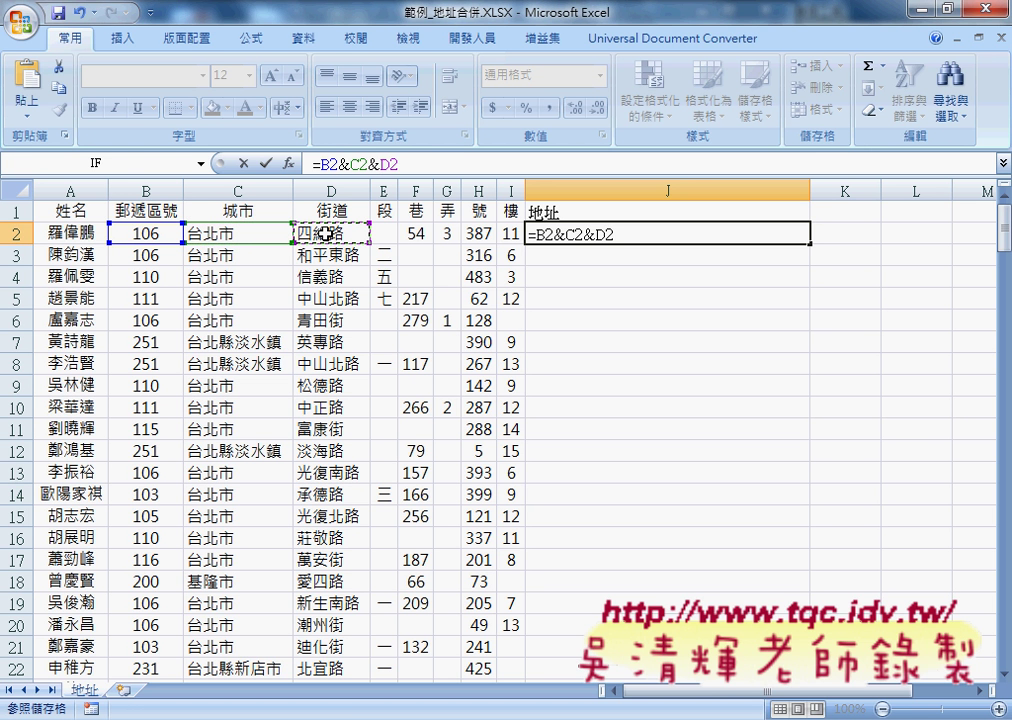
pyautogui.write('&')
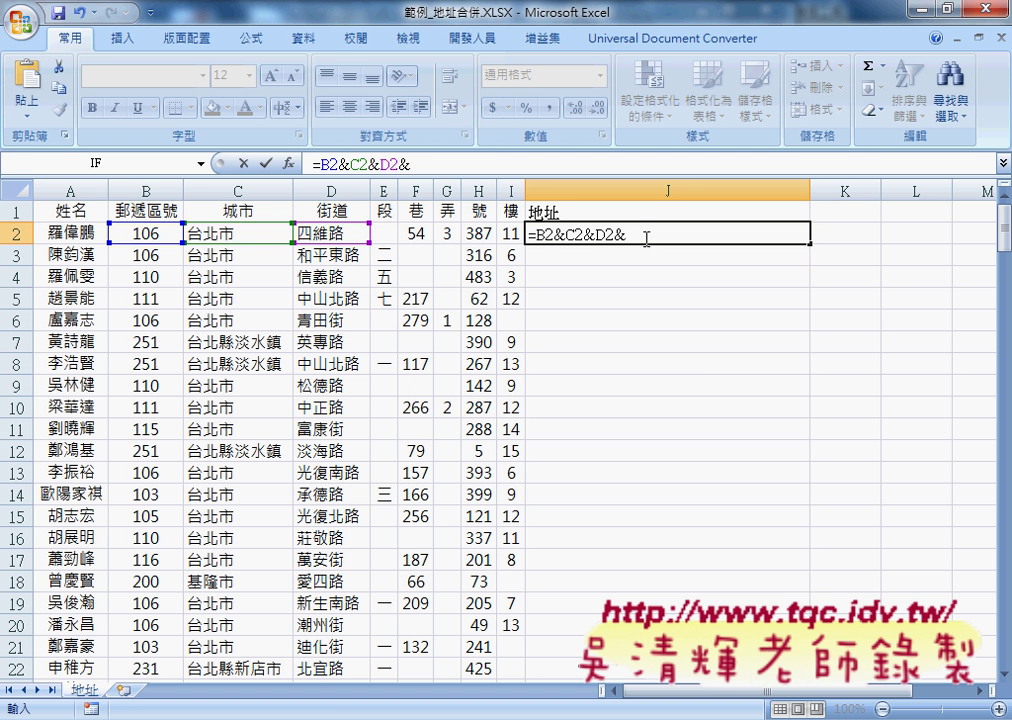
# Append IF to J2's formula from the recently used functions list.
pyautogui.click(201, 164)
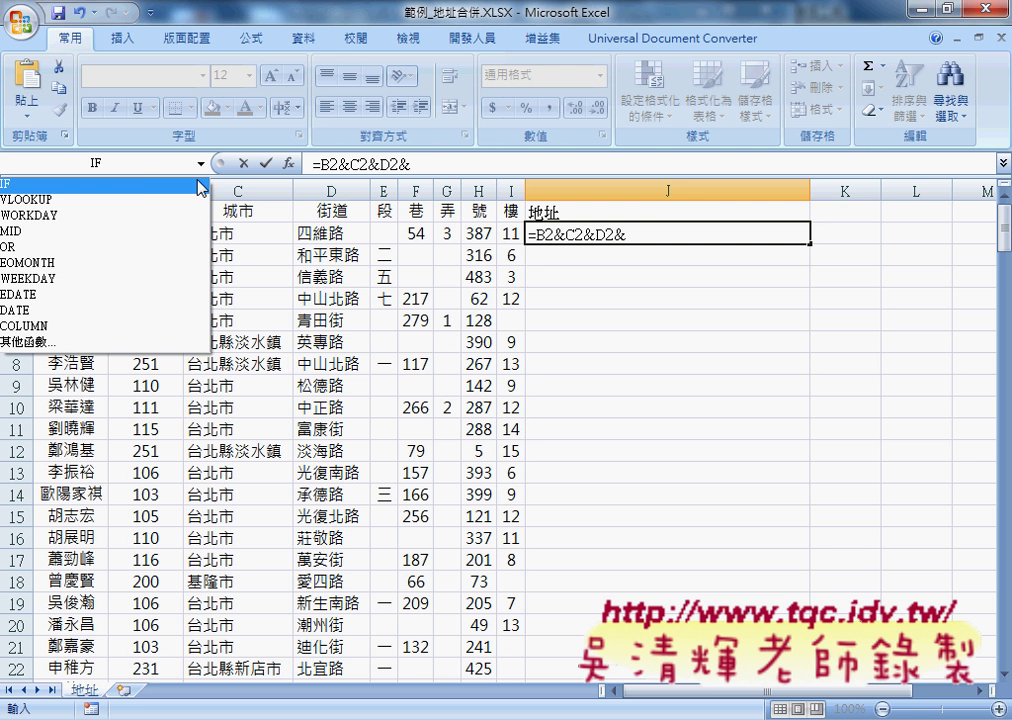
pyautogui.click(146, 194)
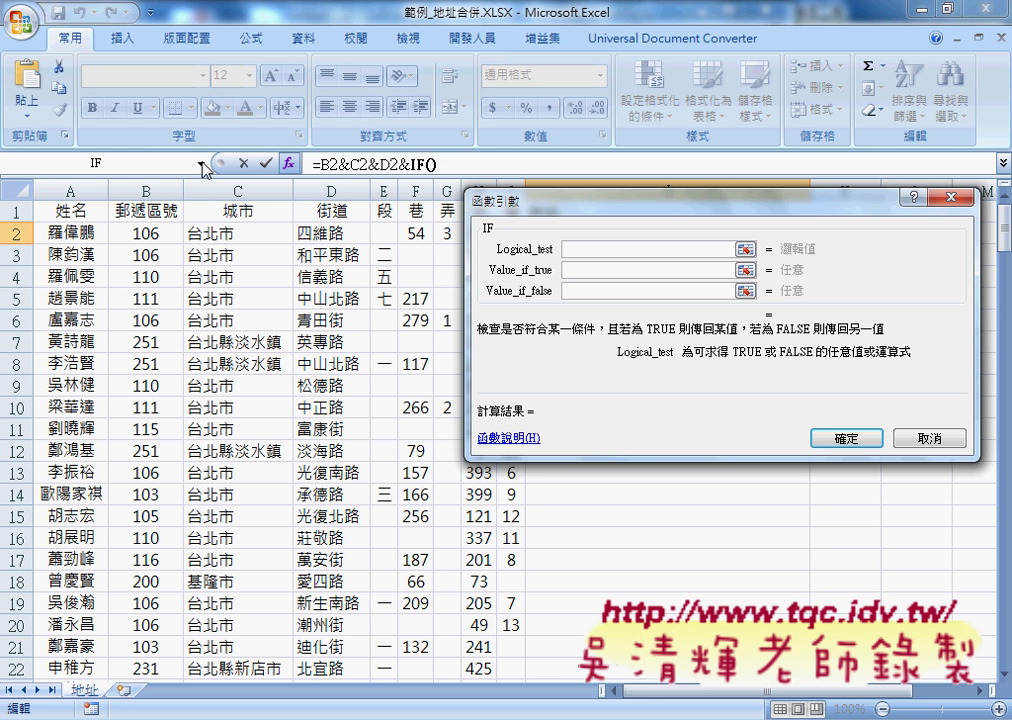
# Fill the IF arguments: test isblank(E2), "" if true, E2&"段" if false.
pyautogui.moveTo(551, 248); pyautogui.dragTo(316, 352)
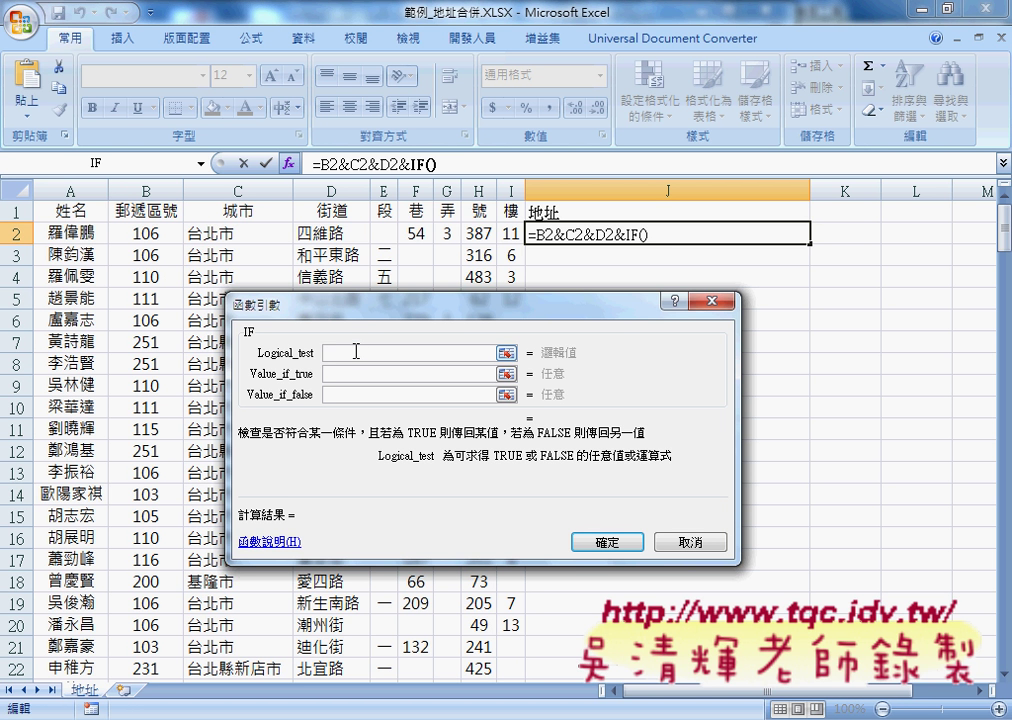
pyautogui.write('i')
pyautogui.write('sbl')
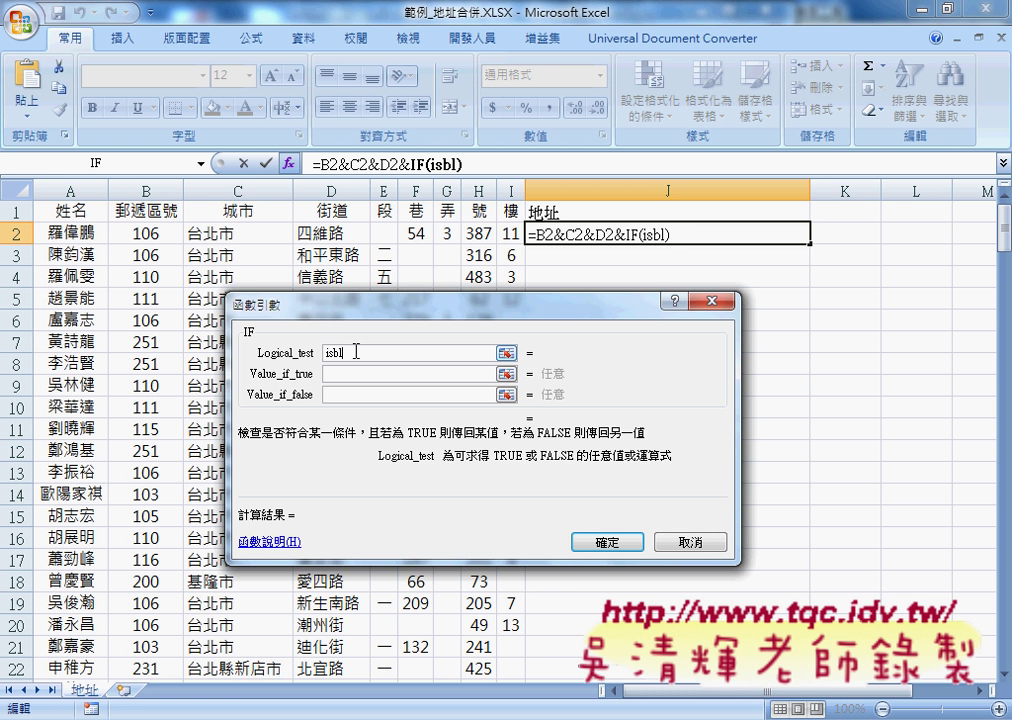
pyautogui.write('ank')
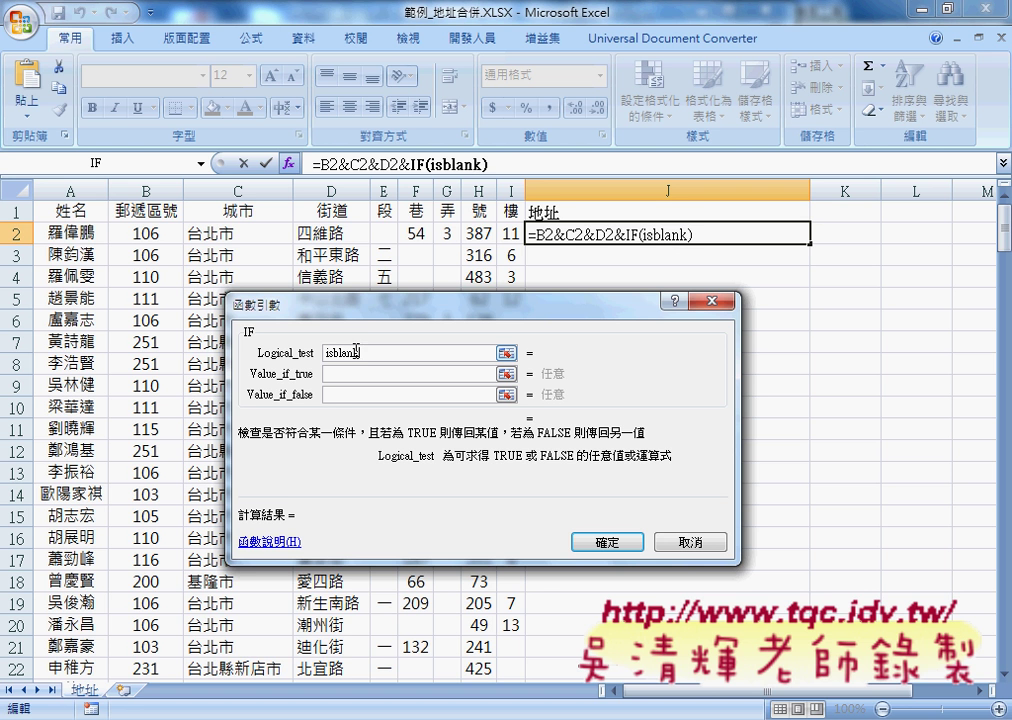
pyautogui.write('()')
pyautogui.click(386, 234)
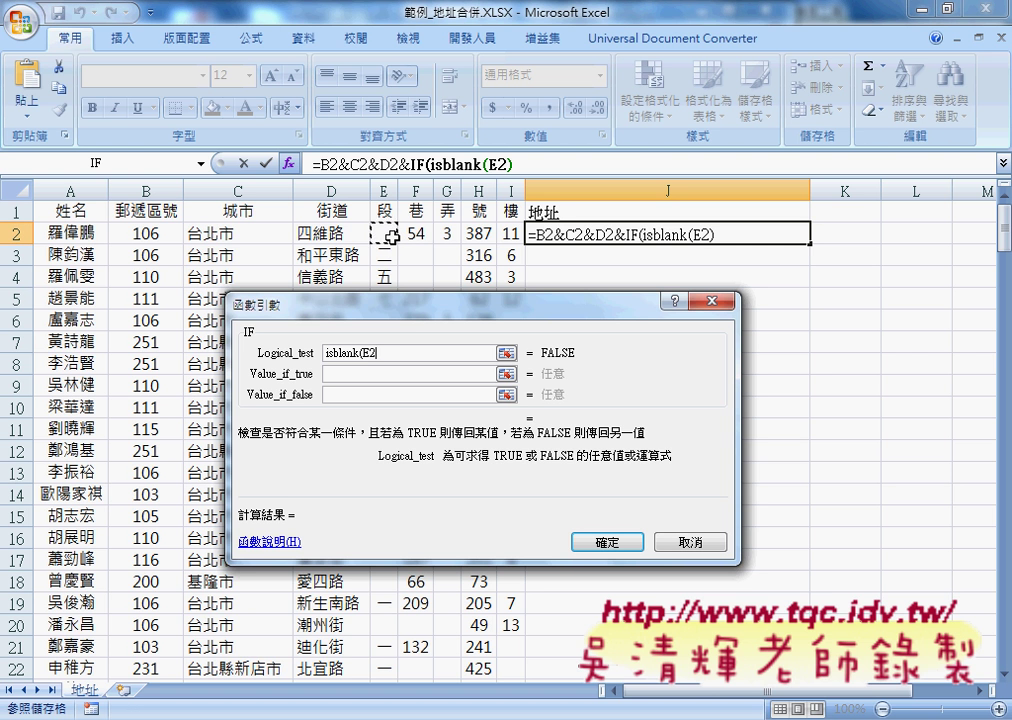
pyautogui.write(')')
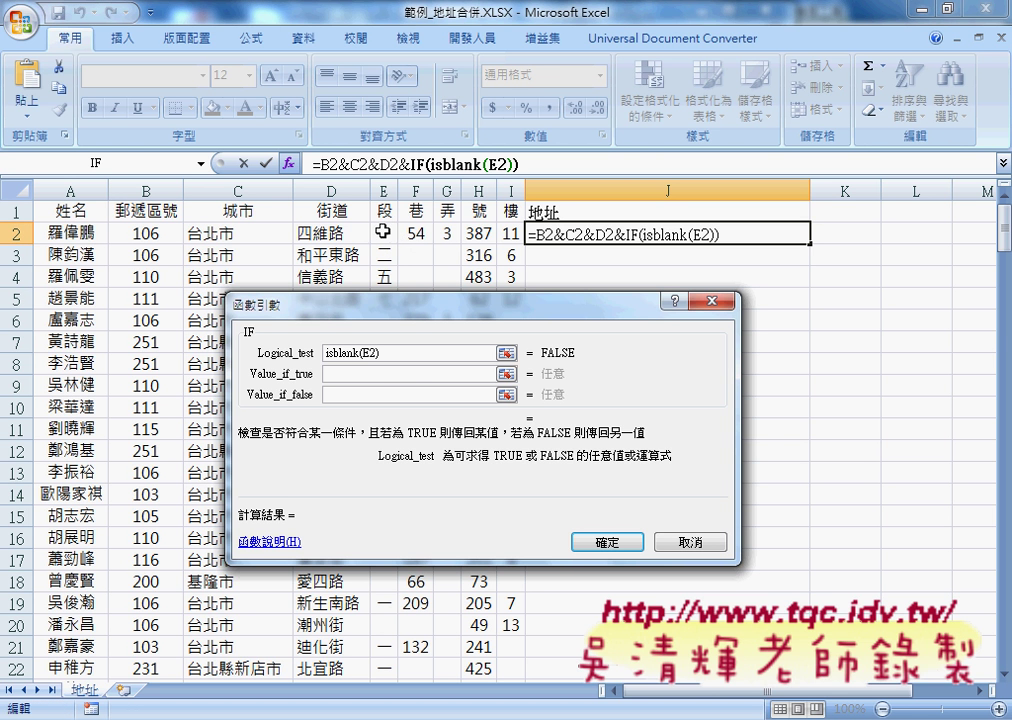
pyautogui.click(387, 373)
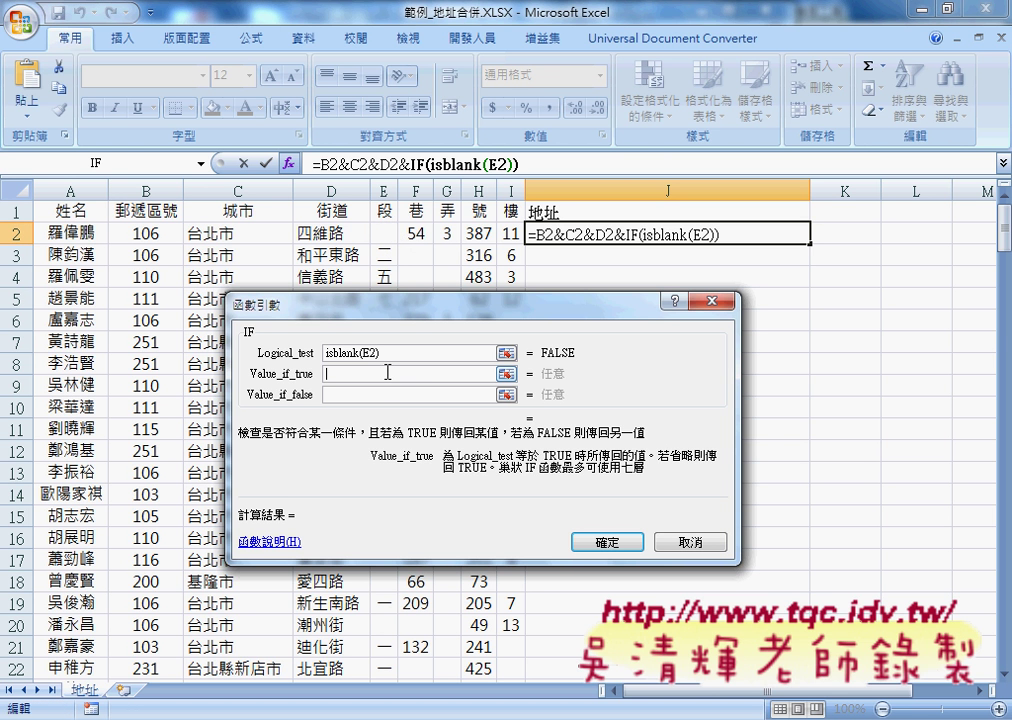
pyautogui.write('""')
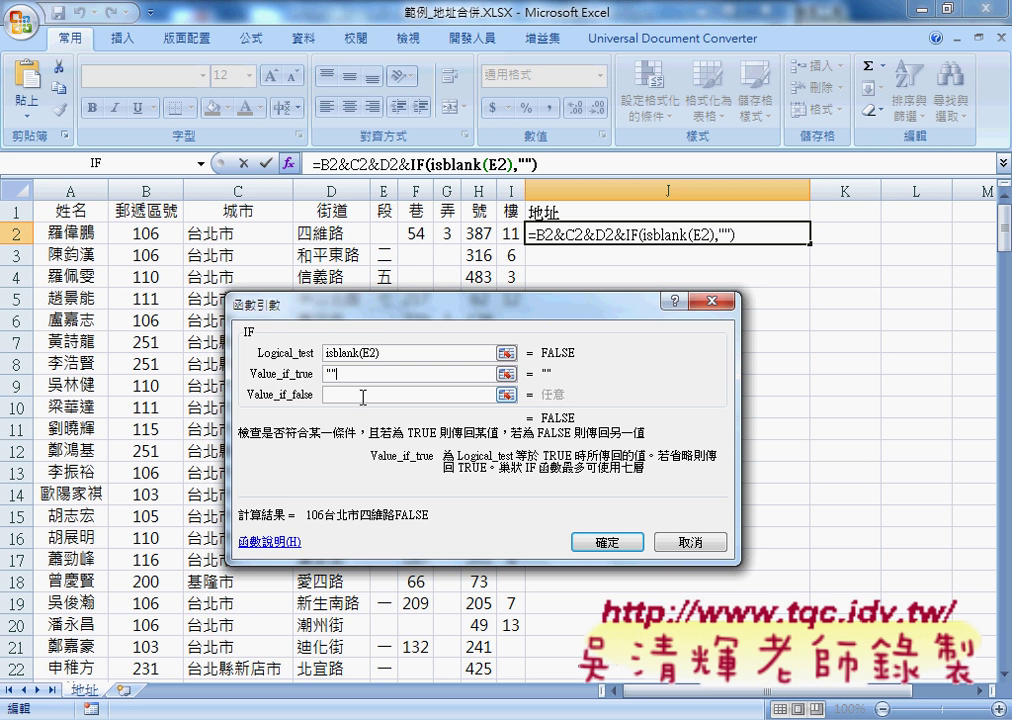
pyautogui.click(363, 396)
pyautogui.click(385, 232)
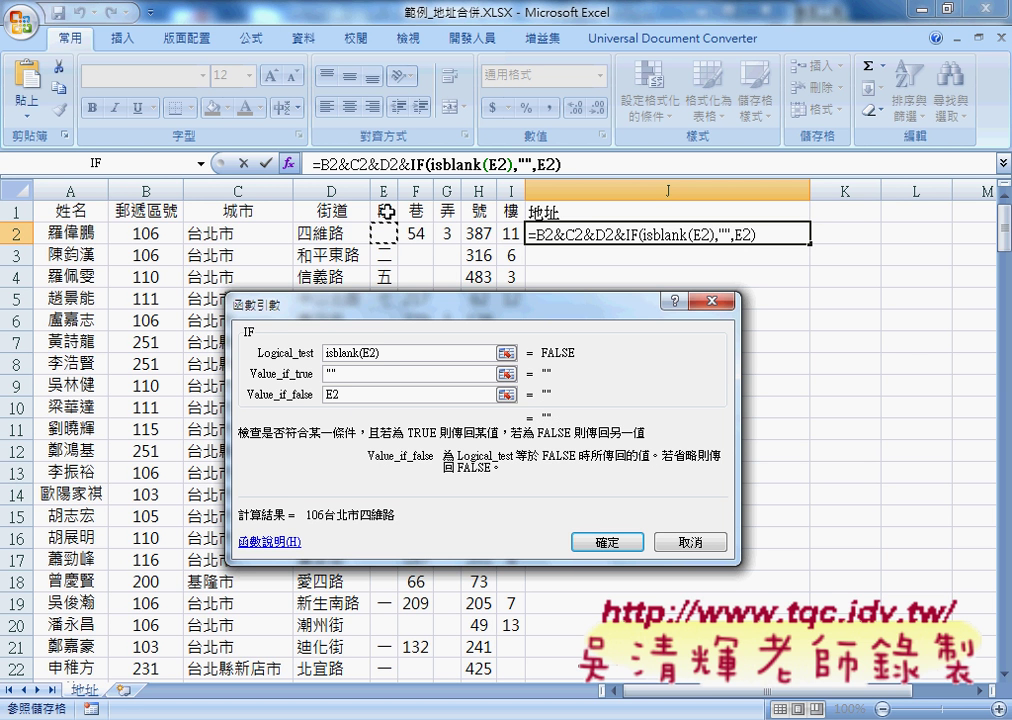
pyautogui.write('&')
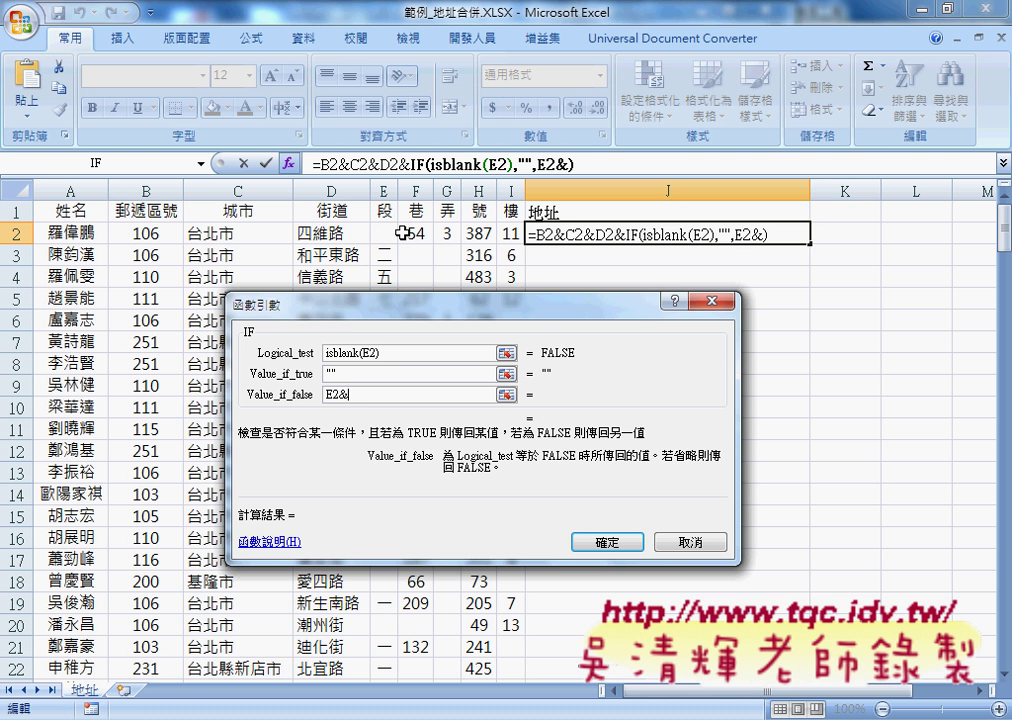
pyautogui.write('""')
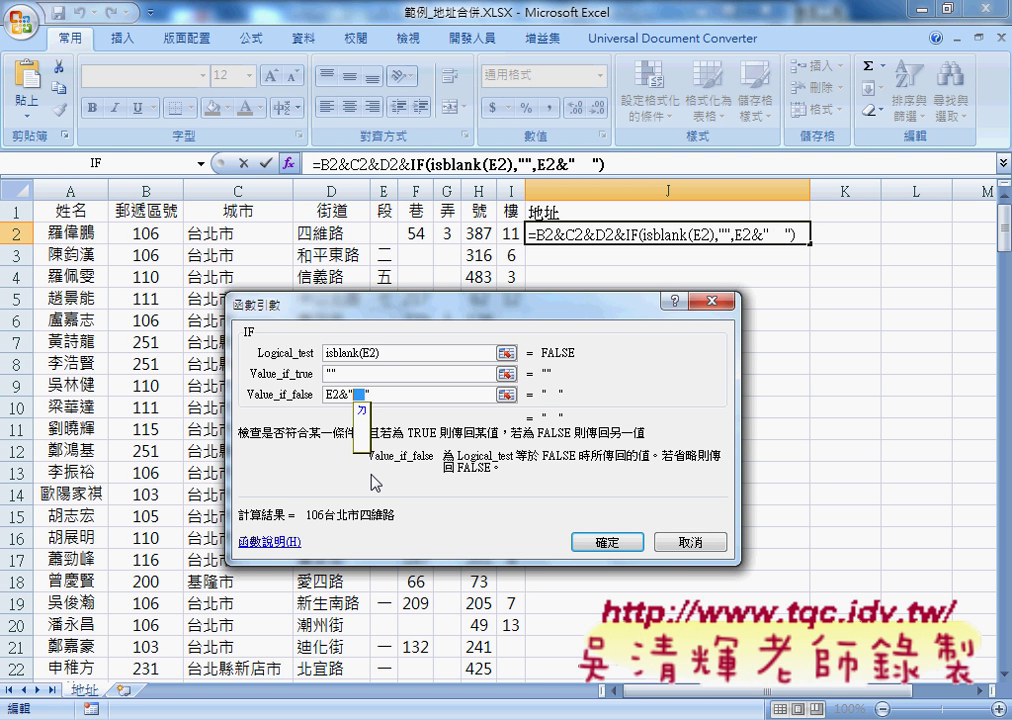
pyautogui.write(' 段')
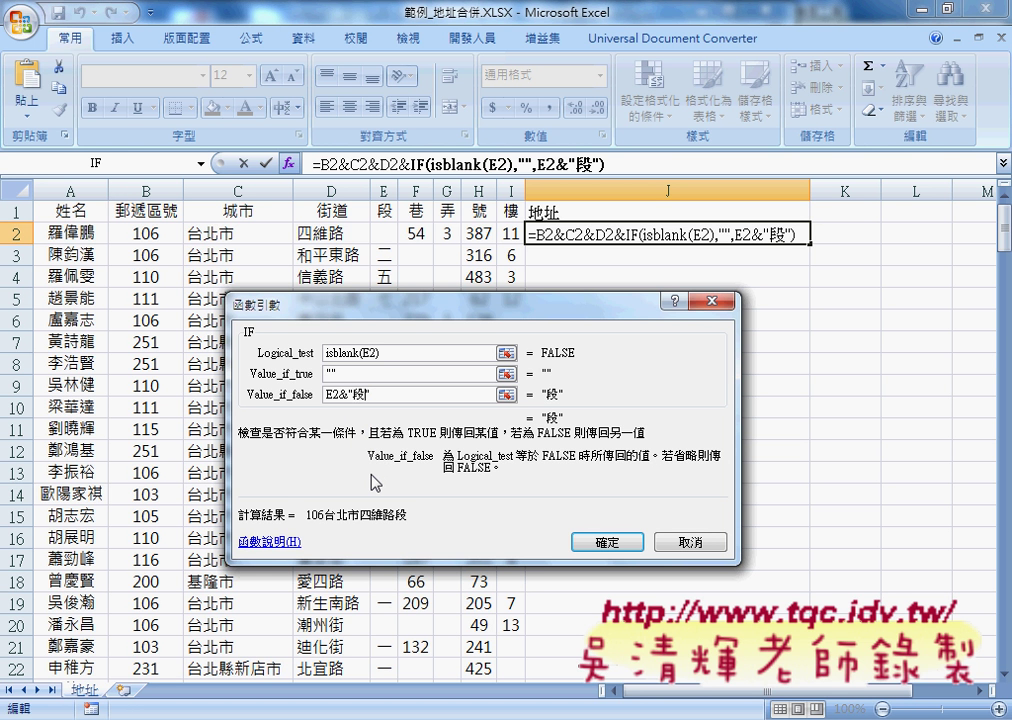
pyautogui.click(395, 372)
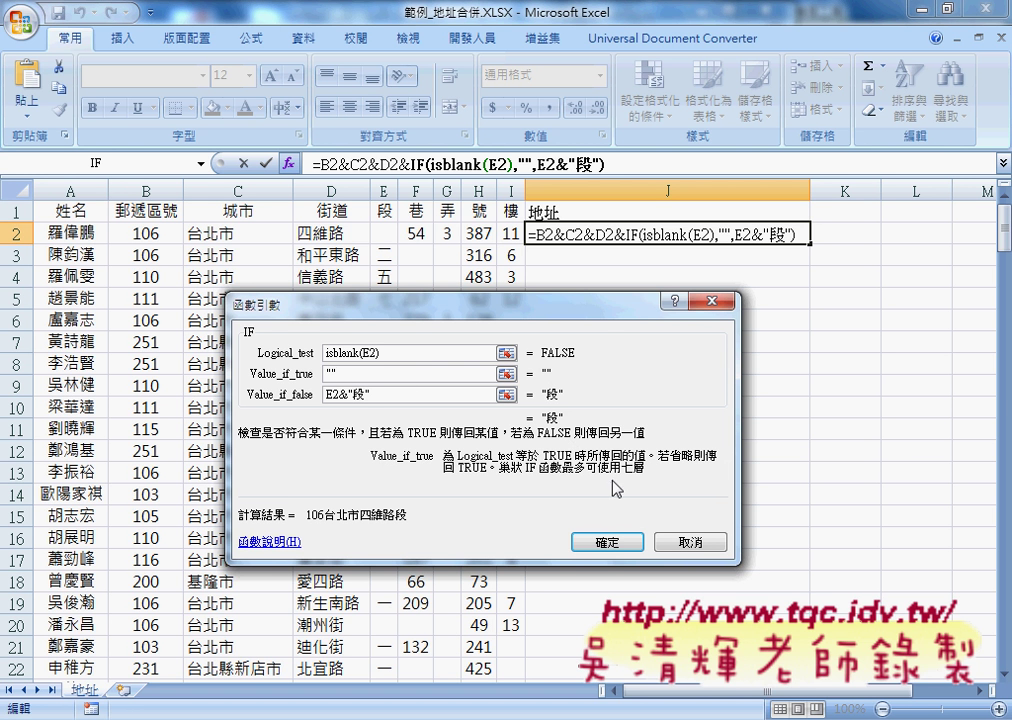
# Commit the J2 formula, fill it down to J4, and check each row's combined address.
pyautogui.click(620, 544)
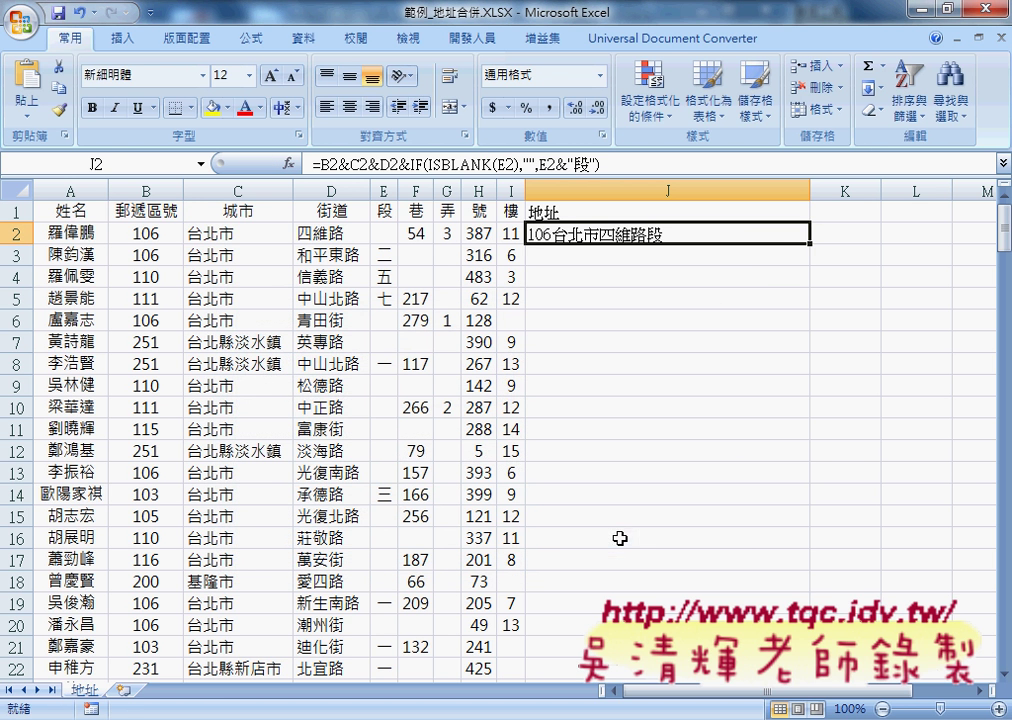
pyautogui.moveTo(812, 243); pyautogui.dragTo(810, 286)
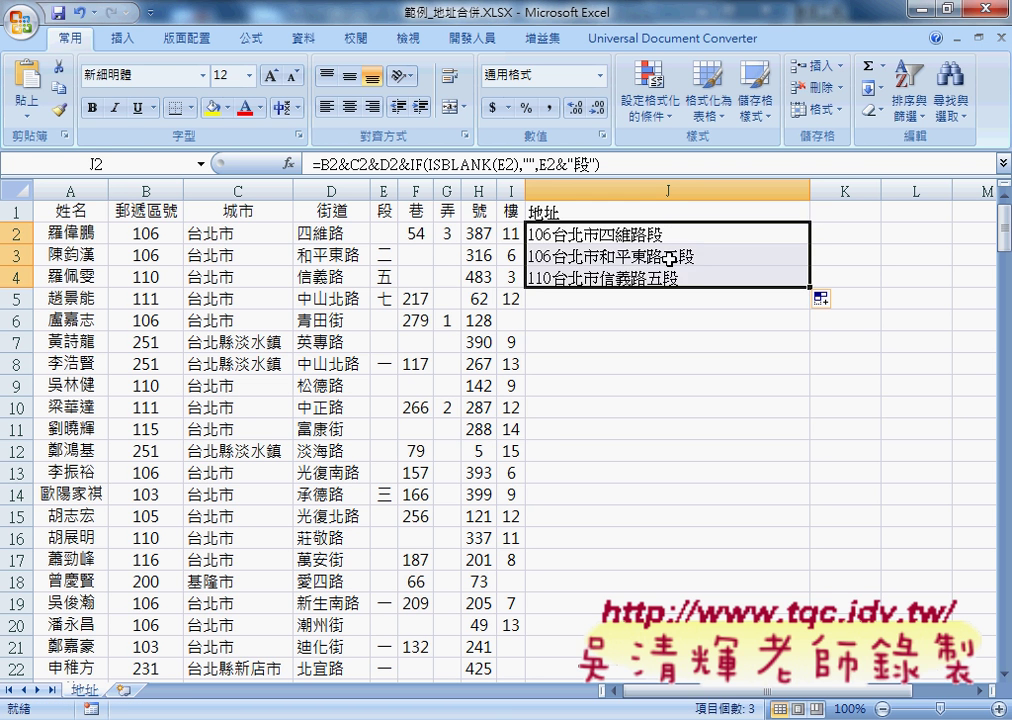
pyautogui.click(707, 258)
pyautogui.click(723, 279)
pyautogui.click(714, 234)
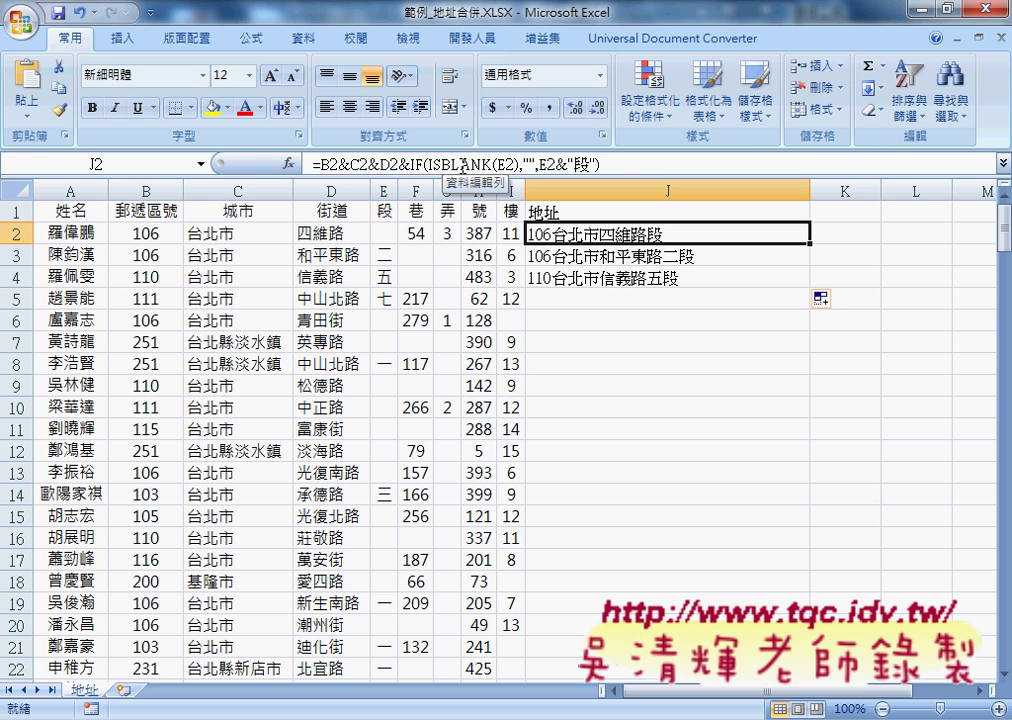
pyautogui.click(390, 232)
pyautogui.click(367, 166)
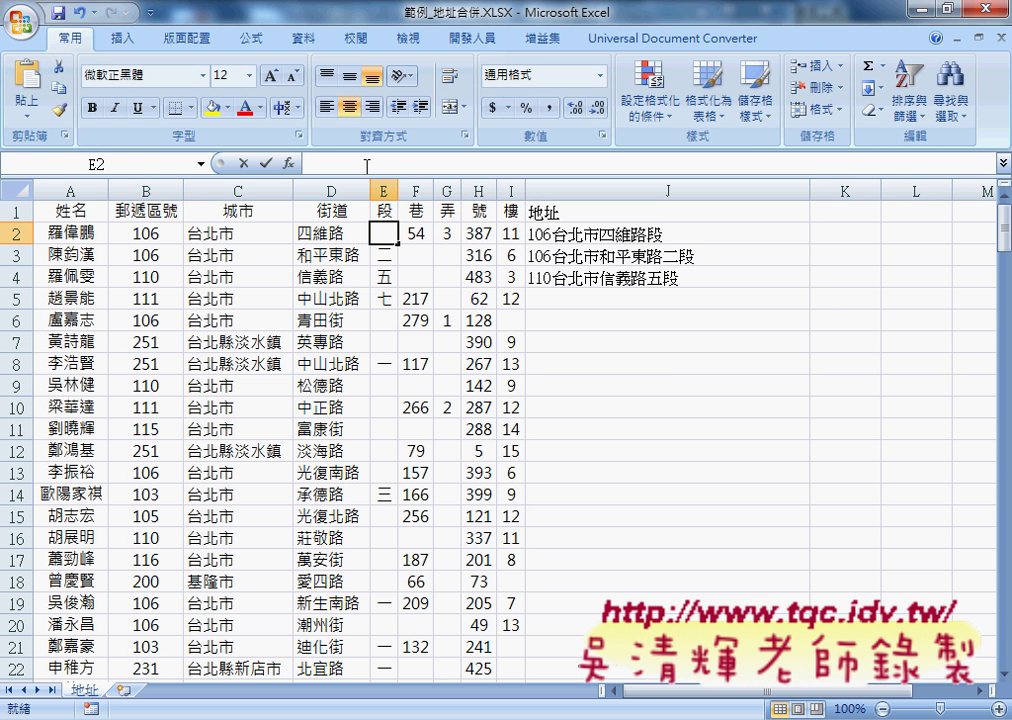
pyautogui.click(317, 165)
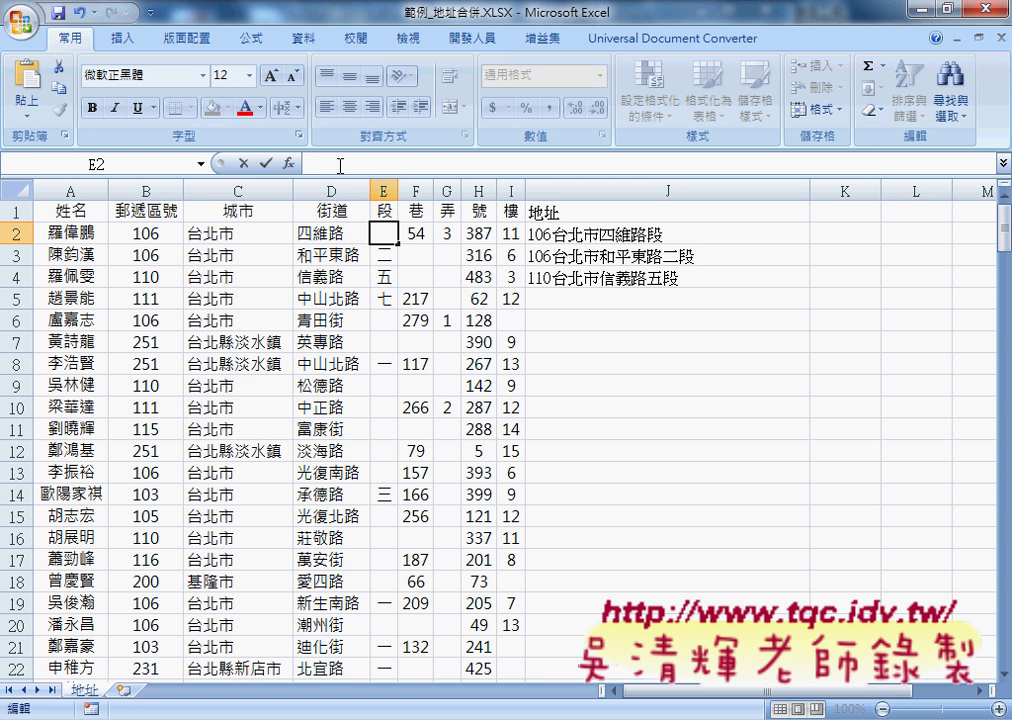
pyautogui.click(405, 254)
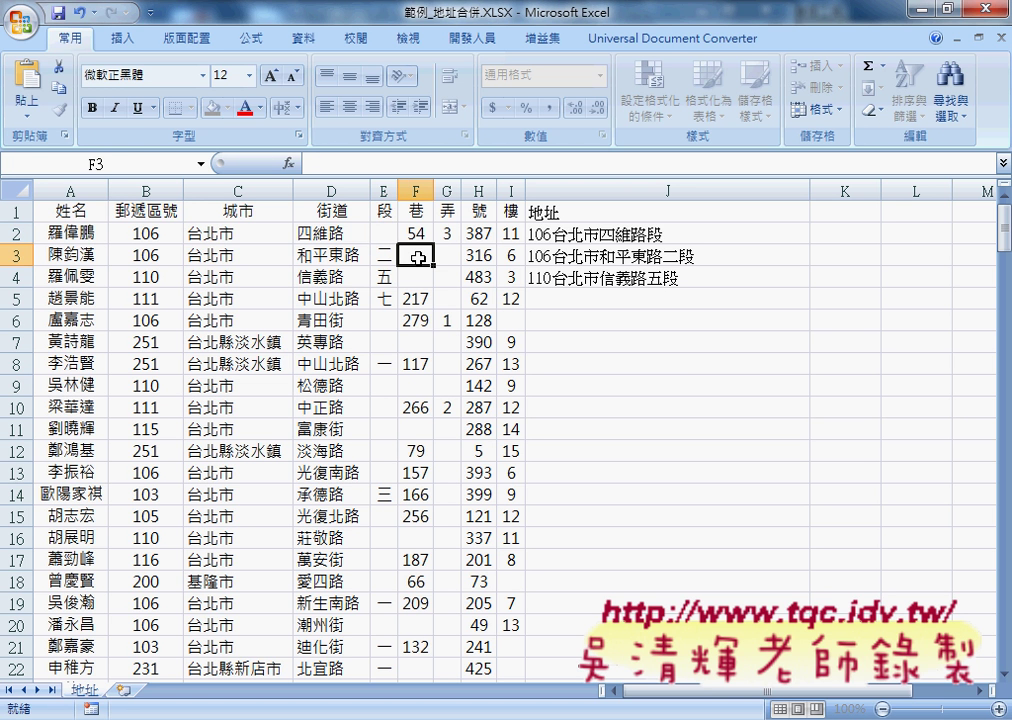
pyautogui.click(386, 232)
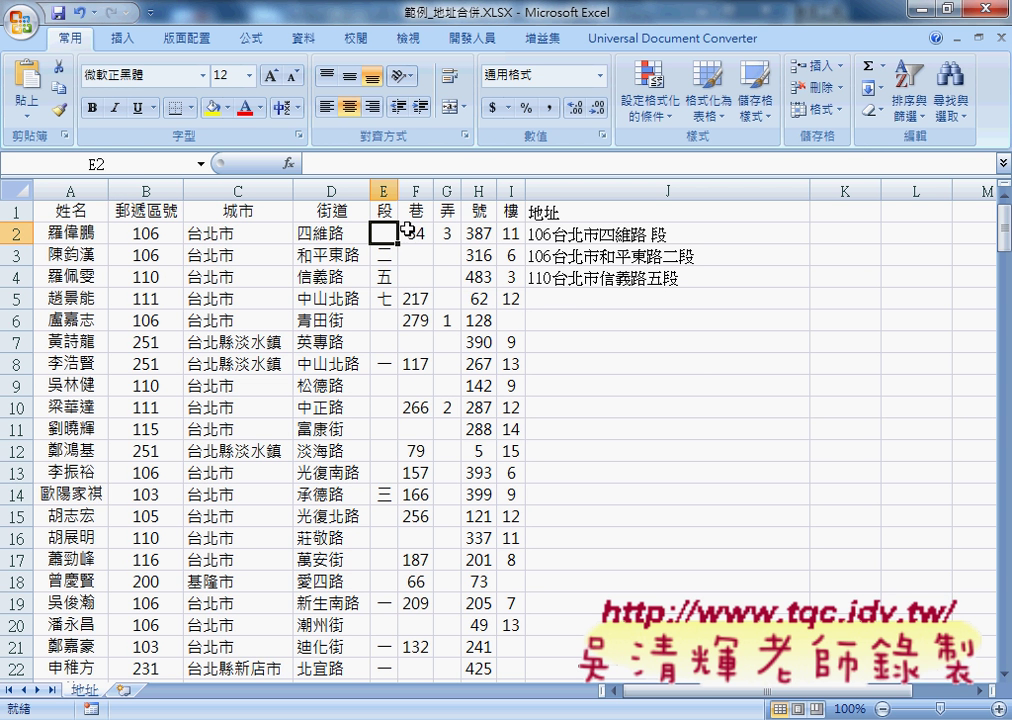
pyautogui.press('Delete')
pyautogui.click(569, 238)
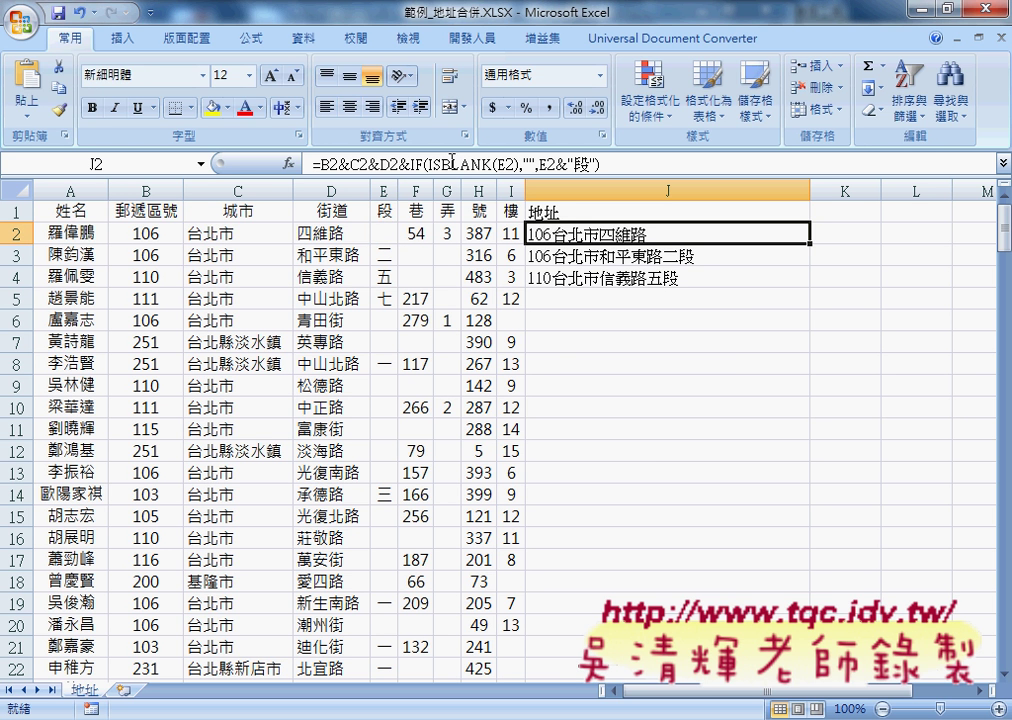
pyautogui.click(417, 163)
# Replace the IF test ISBLANK(E2) with E2="" in J2's Function Arguments.
pyautogui.click(288, 163)
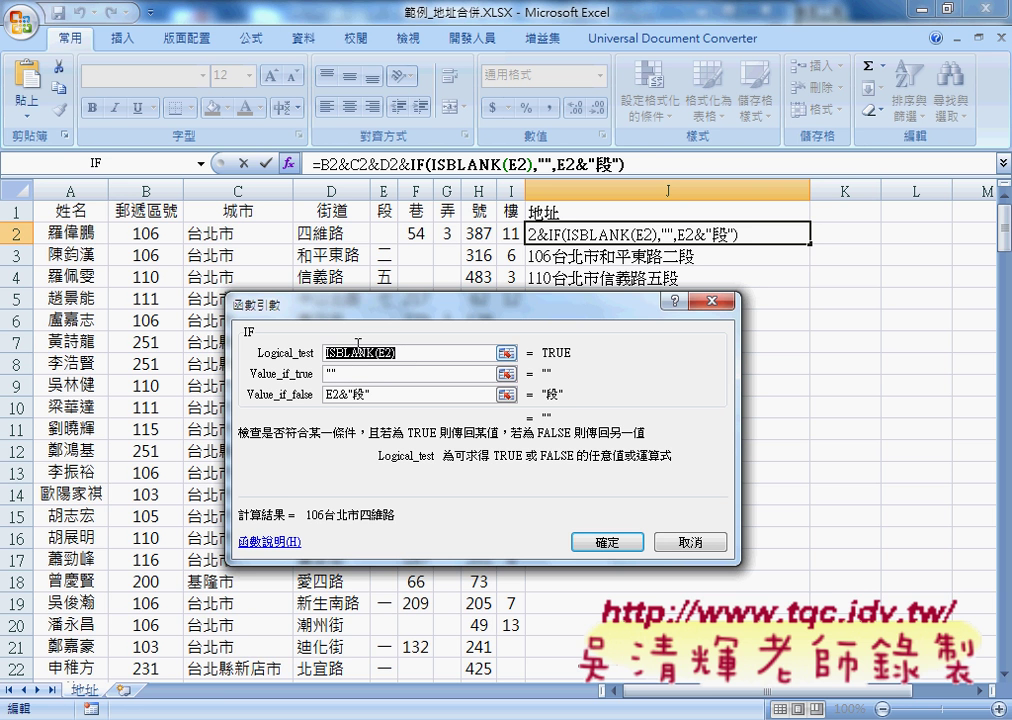
pyautogui.click(391, 236)
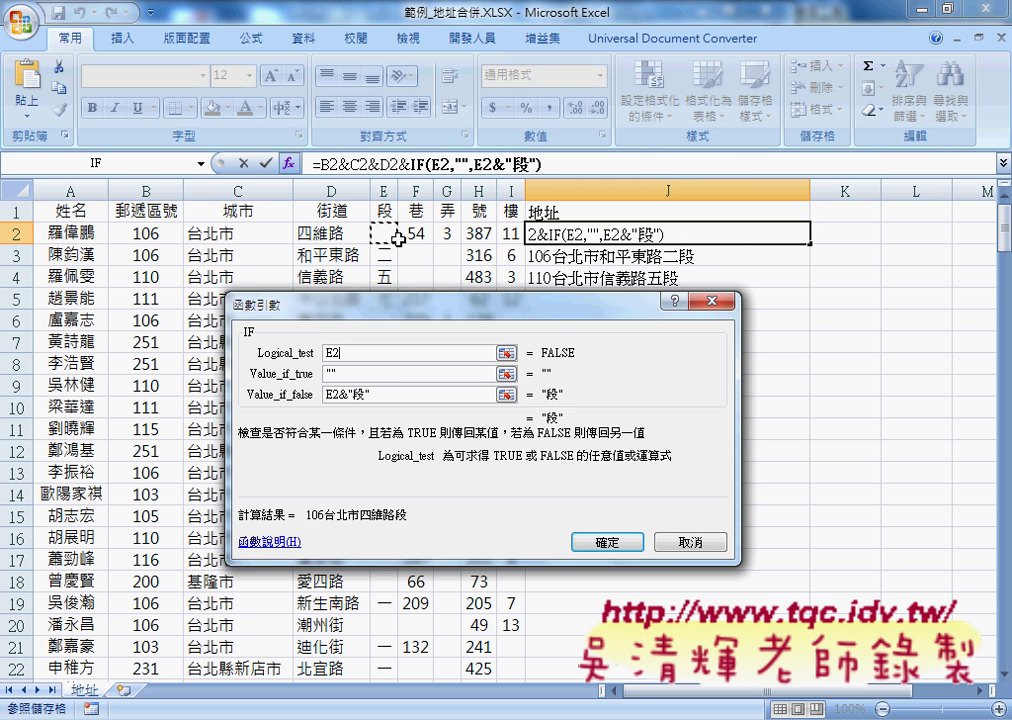
pyautogui.write('=')
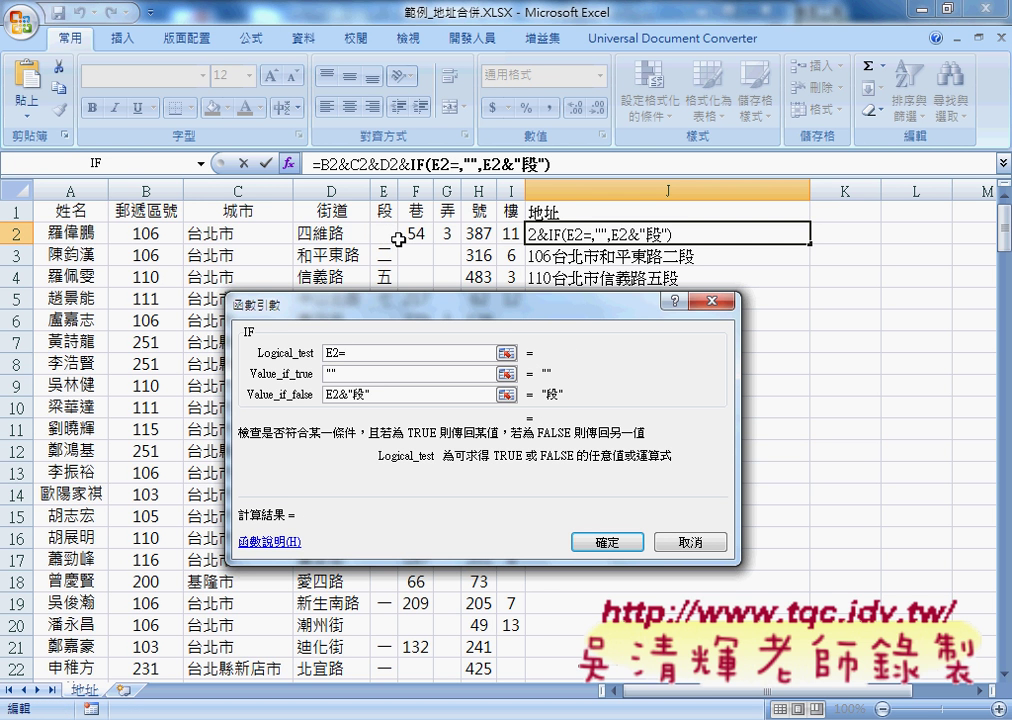
pyautogui.write('""')
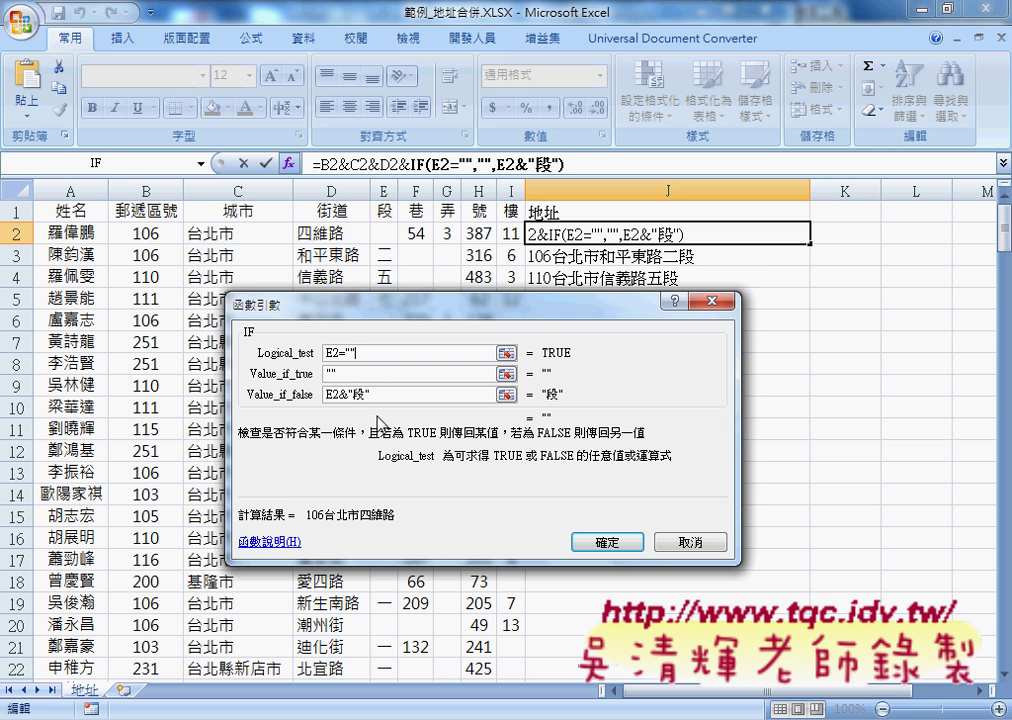
# Confirm the E2="" formula, fill it down to J6, and select J2's &IF(E2="","",E2&"段") clause.
pyautogui.click(605, 542)
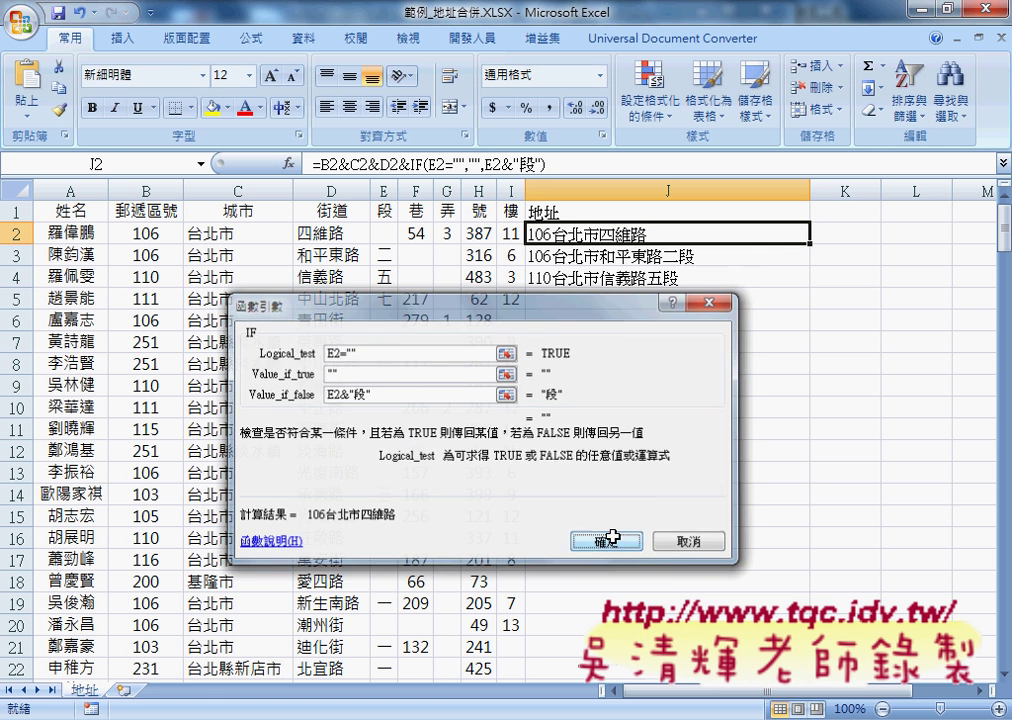
pyautogui.moveTo(809, 243); pyautogui.dragTo(806, 288)
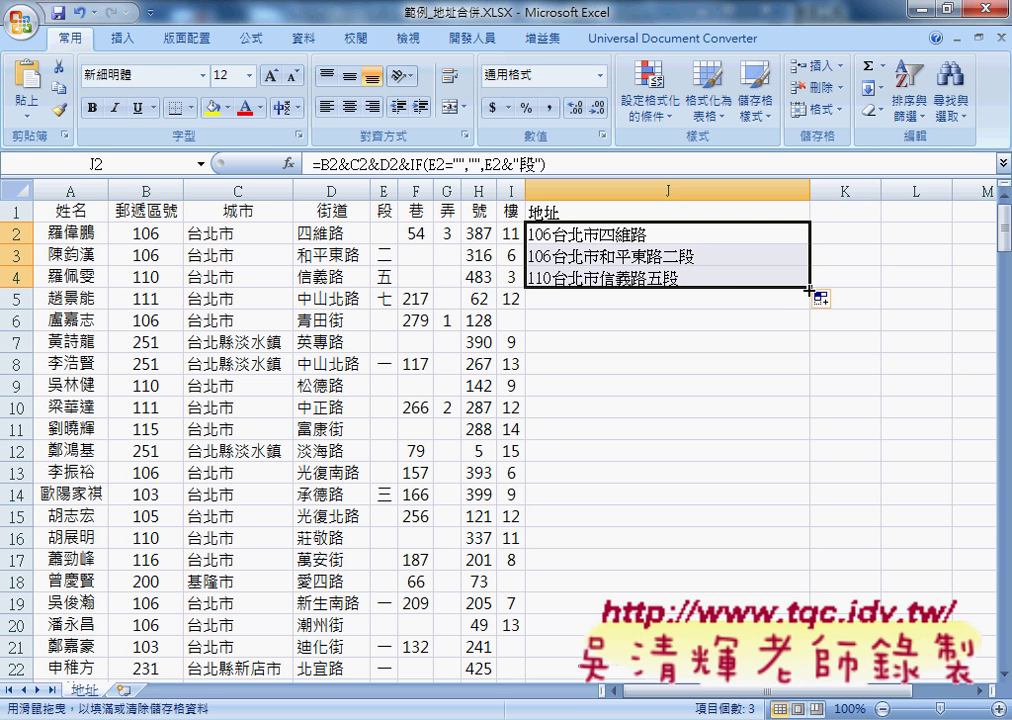
pyautogui.moveTo(809, 290); pyautogui.dragTo(806, 331)
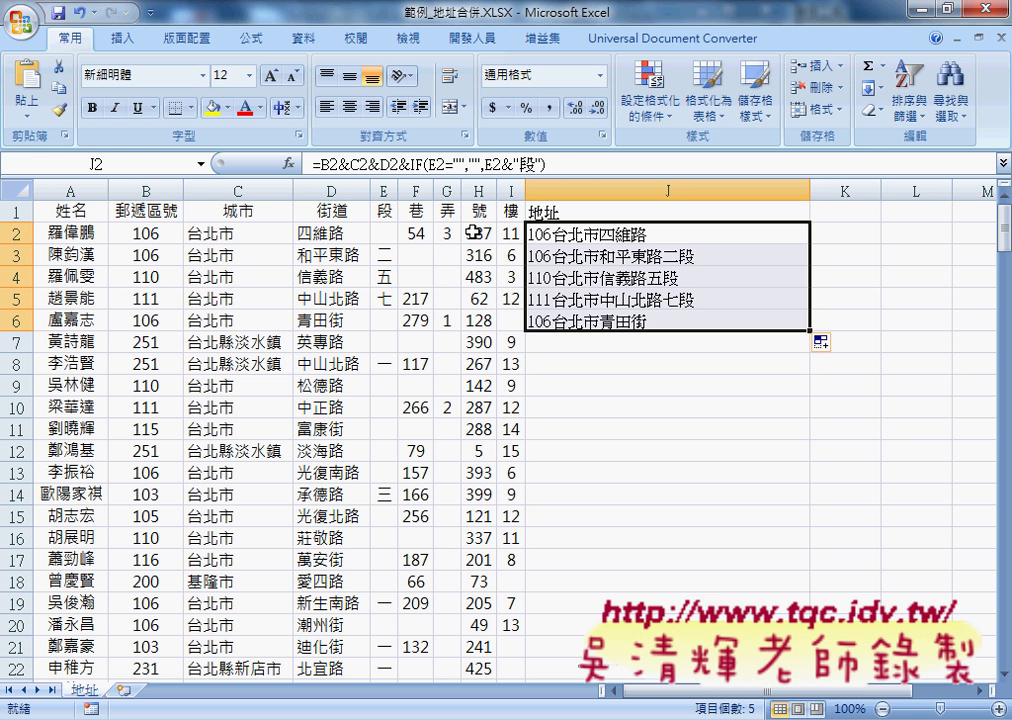
pyautogui.click(538, 234)
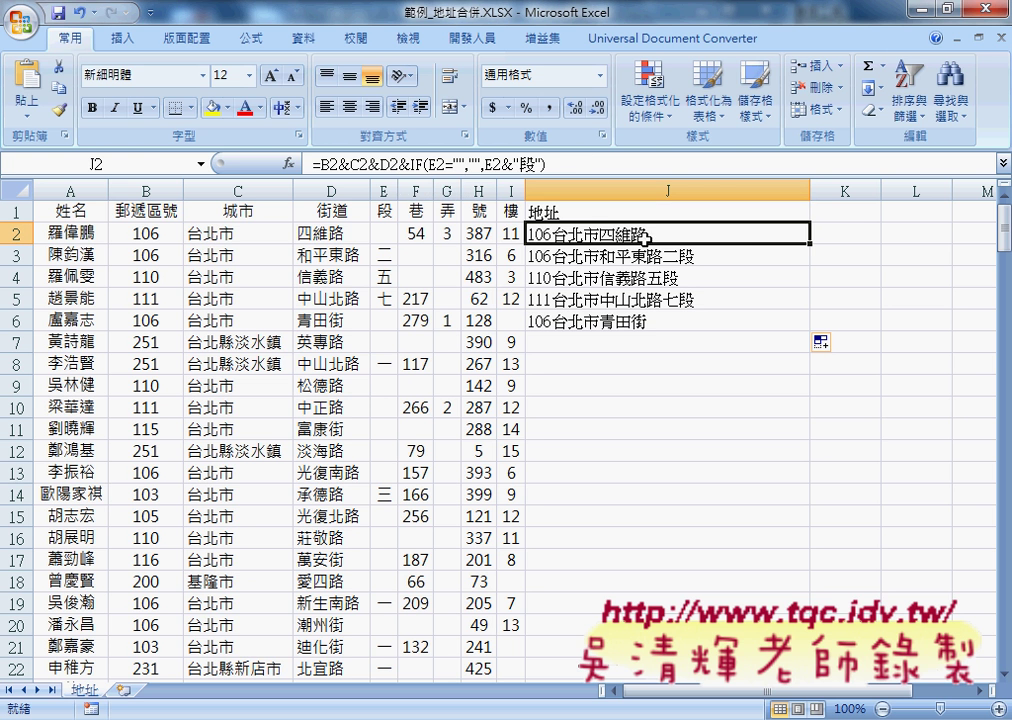
pyautogui.moveTo(398, 163); pyautogui.dragTo(548, 164)
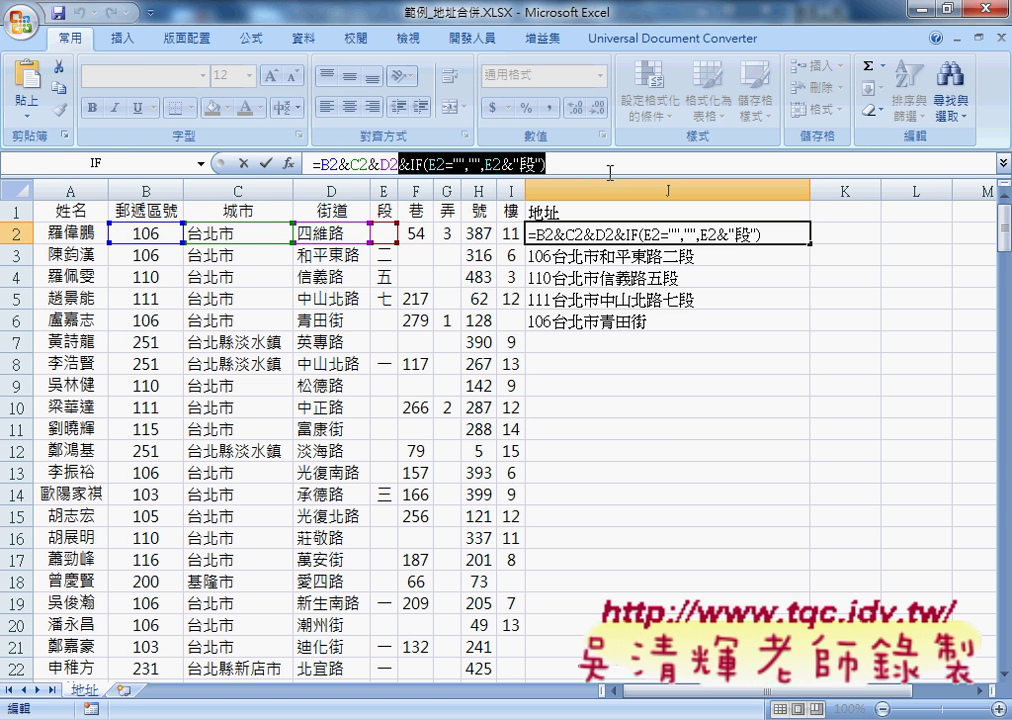
# Paste the copied IF clause at the end of J2's formula and bring up the 程式碼 document.
pyautogui.click(615, 164)
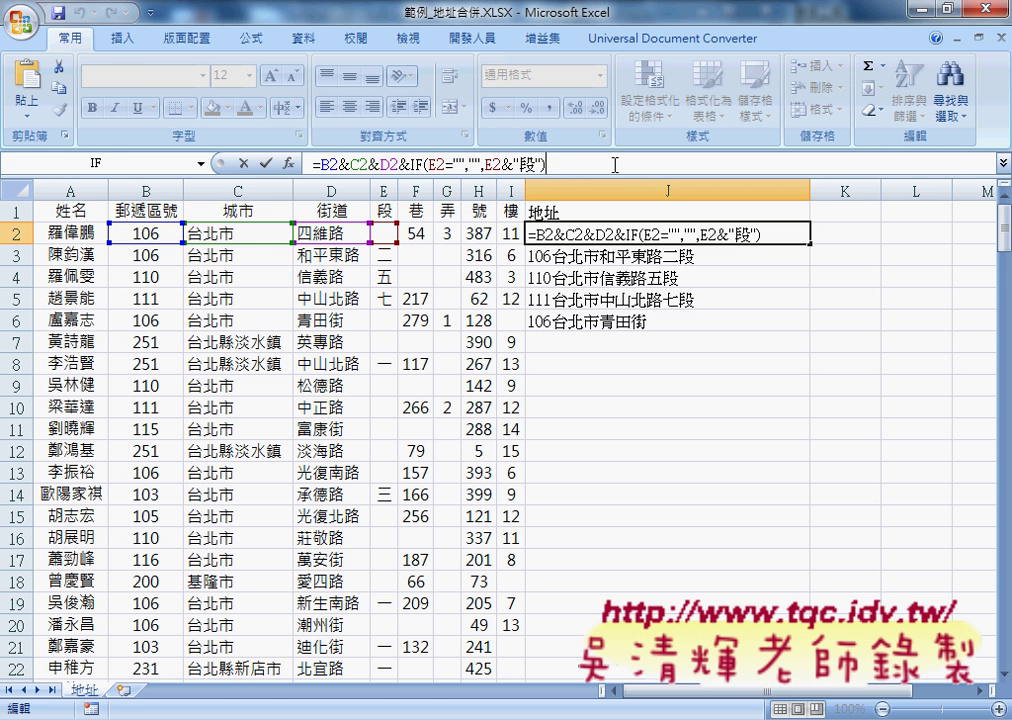
pyautogui.hotkey('ctrl', 'v')
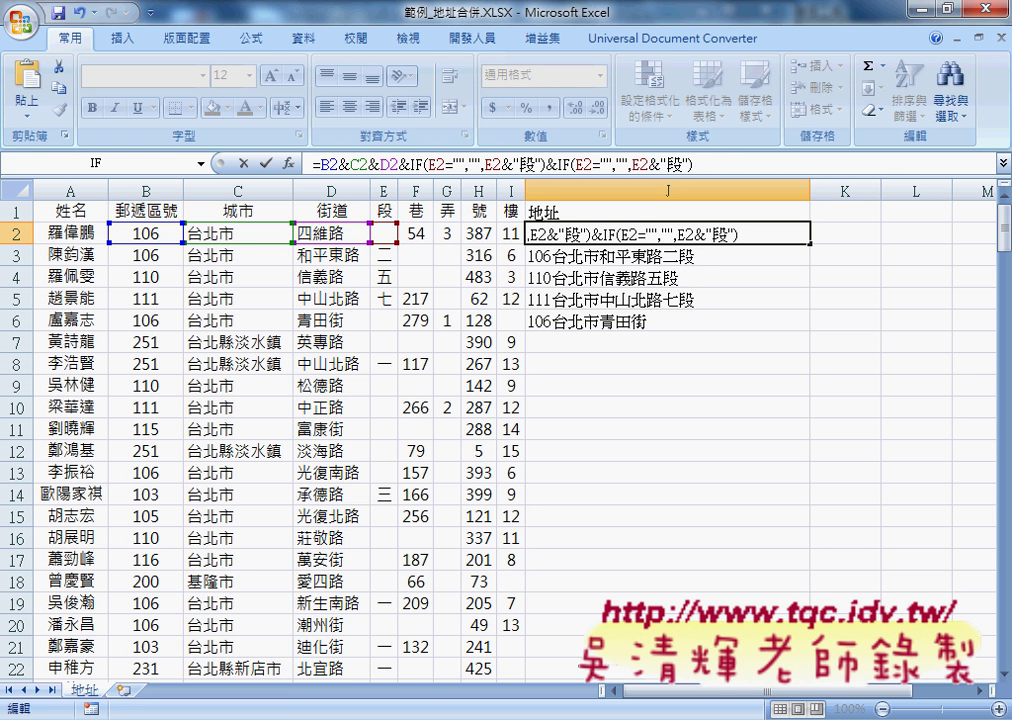
pyautogui.click(219, 678)
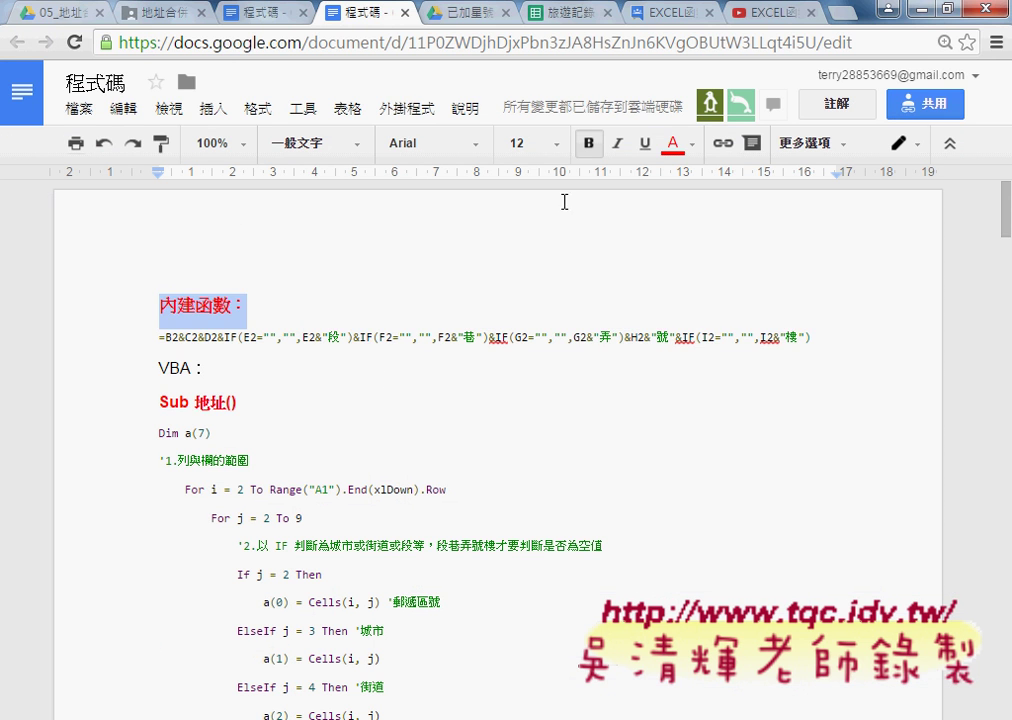
# Copy the full formula under 內建函數, then select J2's trailing IF clauses back in Excel.
pyautogui.moveTo(815, 340)
pyautogui.mouseDown()
pyautogui.moveTo(470, 357)
pyautogui.moveTo(141, 336)
pyautogui.mouseUp()
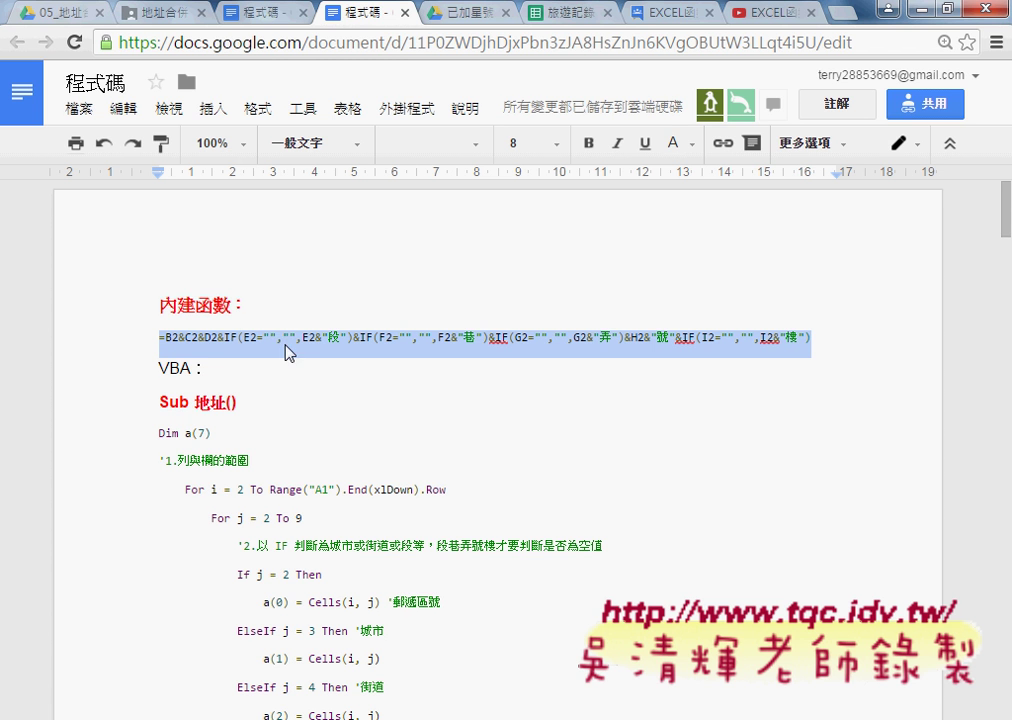
pyautogui.click(921, 14)
pyautogui.moveTo(716, 164); pyautogui.dragTo(312, 163)
# Paste the complete 段/巷/弄/號/樓 address formula into J2 and commit it.
pyautogui.rightClick(402, 170)
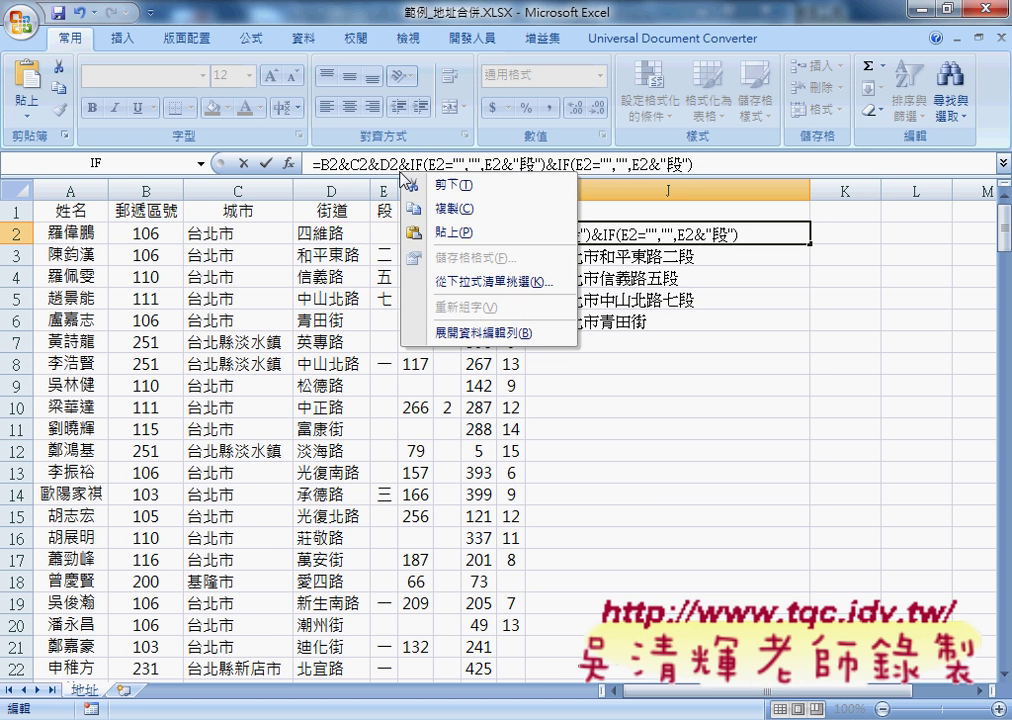
pyautogui.click(414, 231)
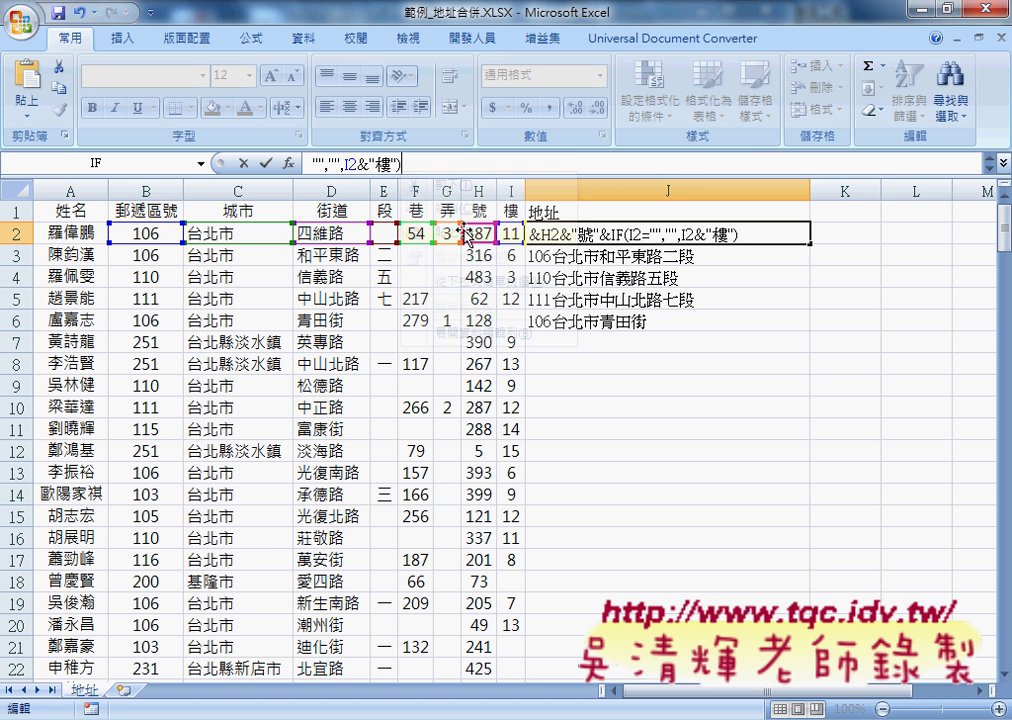
pyautogui.click(1003, 163)
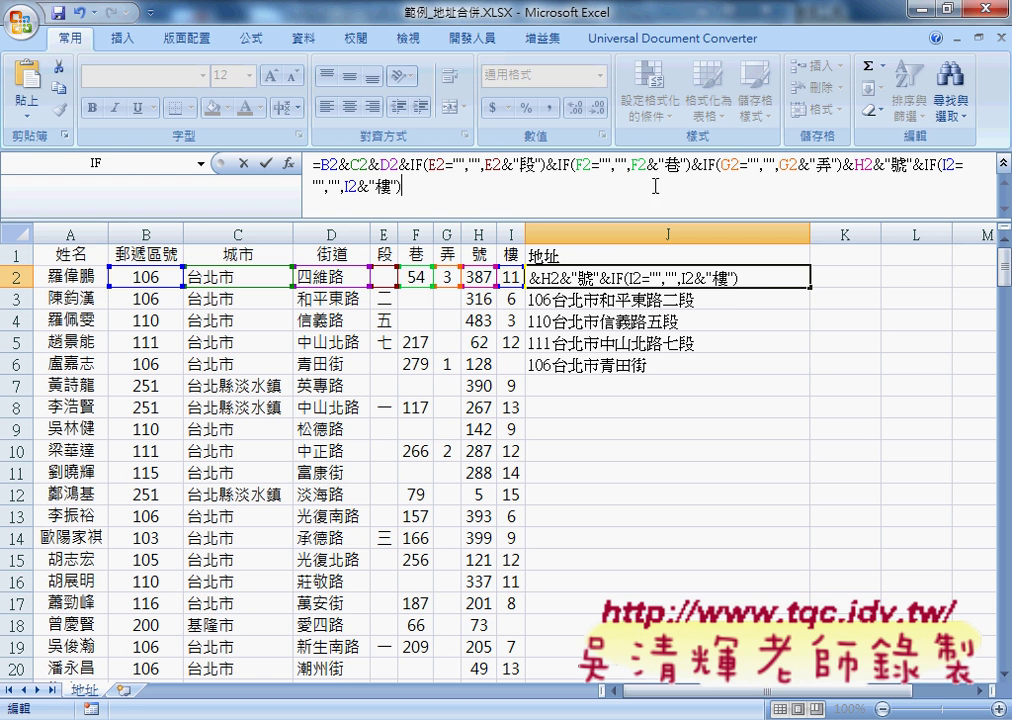
pyautogui.click(265, 162)
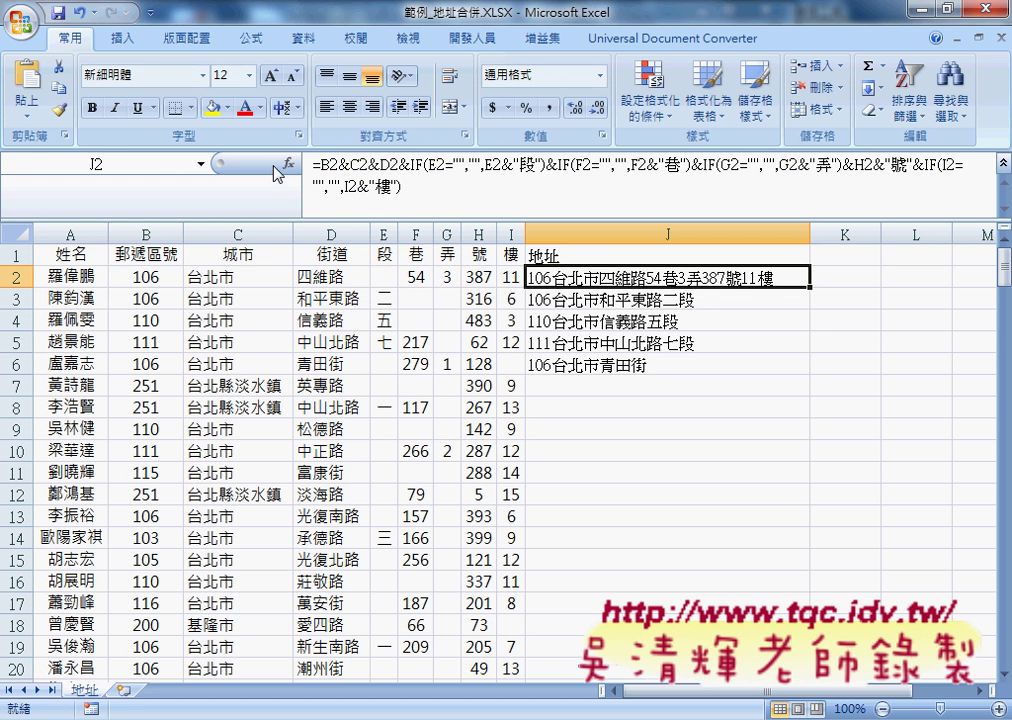
# Fill the address formula down to the last data row and autofit column J.
pyautogui.doubleClick(809, 288)
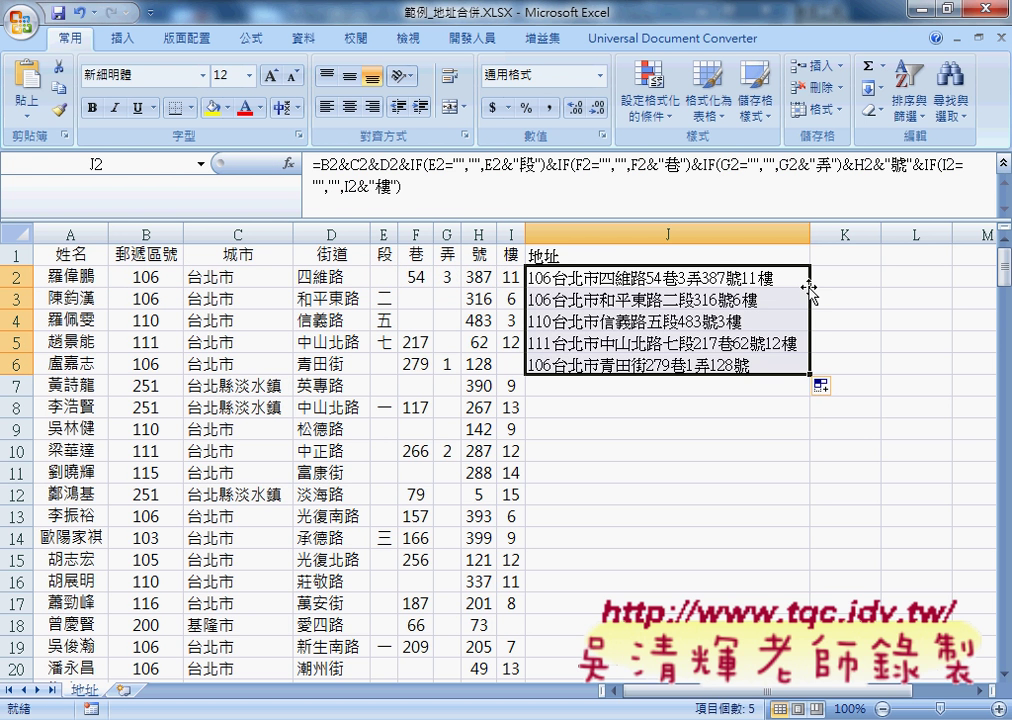
pyautogui.click(810, 366)
pyautogui.moveTo(761, 278); pyautogui.dragTo(805, 366)
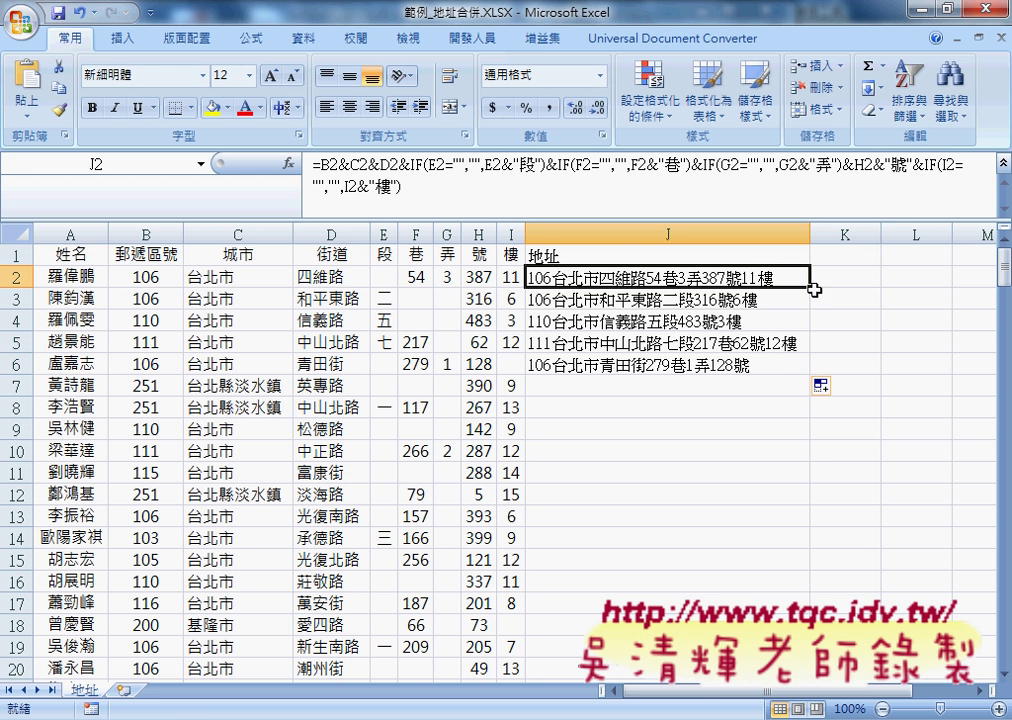
pyautogui.doubleClick(805, 366)
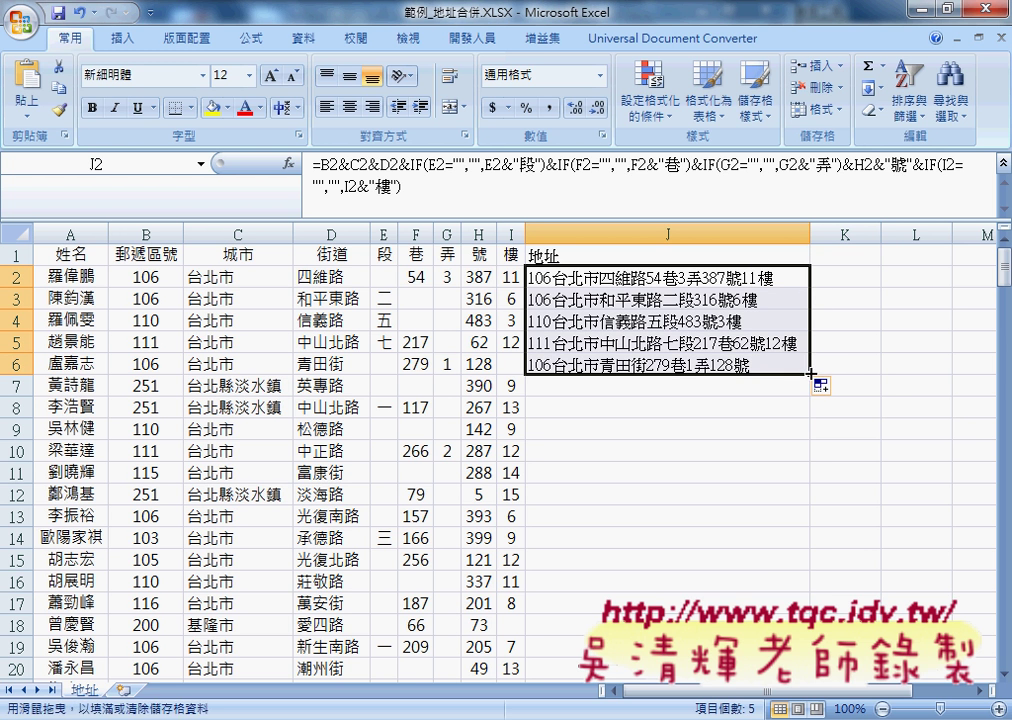
pyautogui.doubleClick(810, 234)
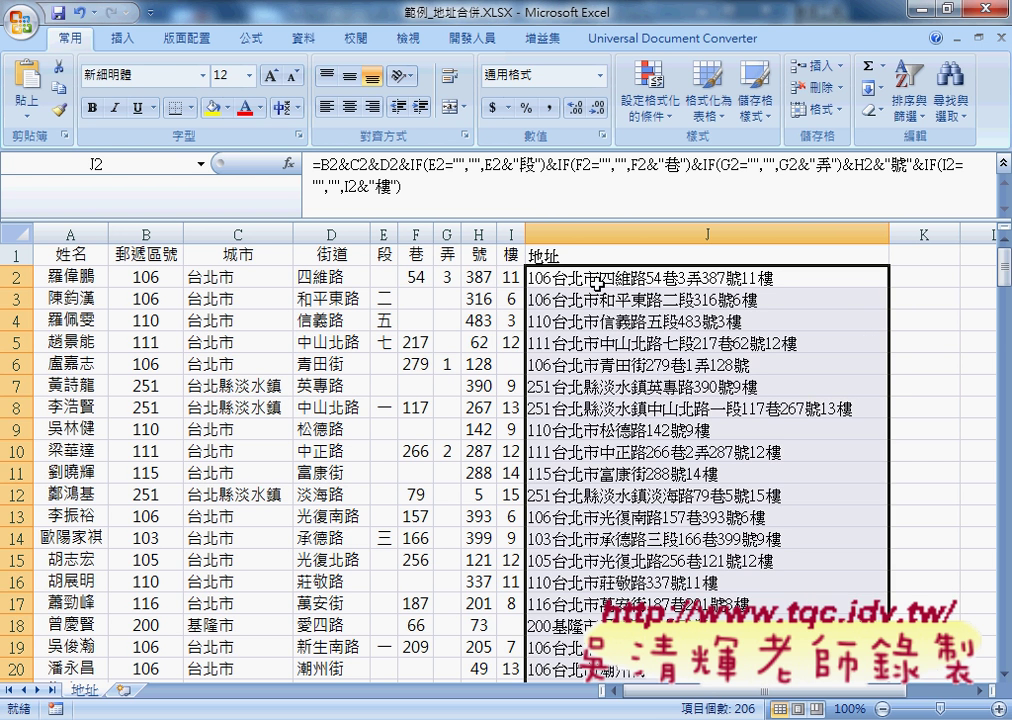
# Clear the column J selection, collapse the long J2 formula to one line, and return to columns A–B.
pyautogui.hotkey('shift', 'BackSpace')
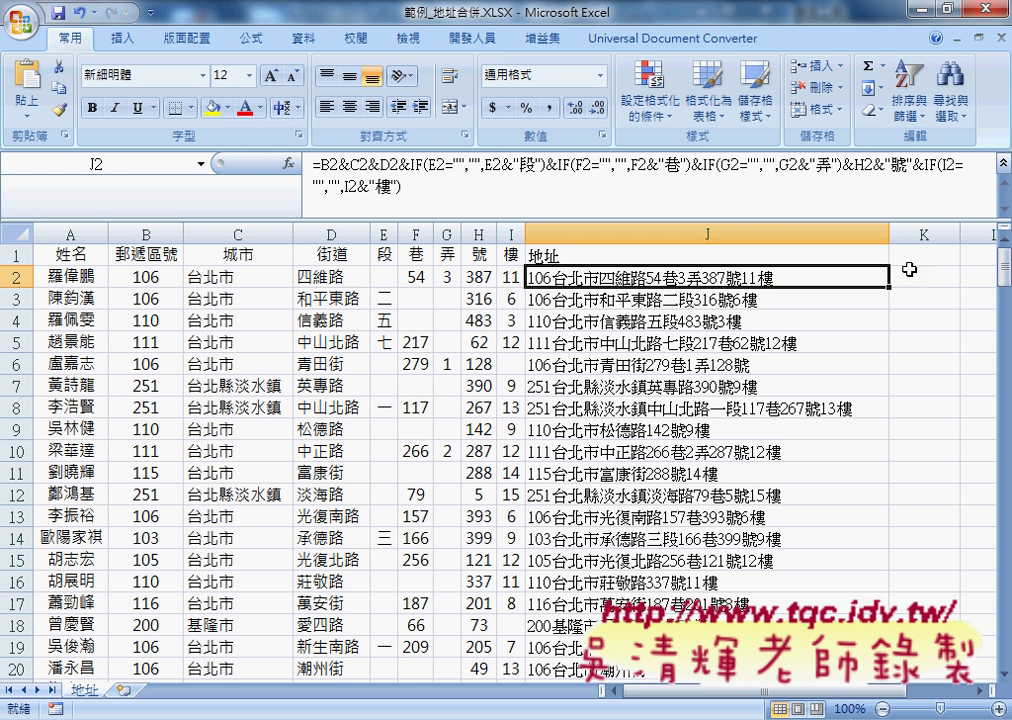
pyautogui.moveTo(905, 690); pyautogui.dragTo(942, 698)
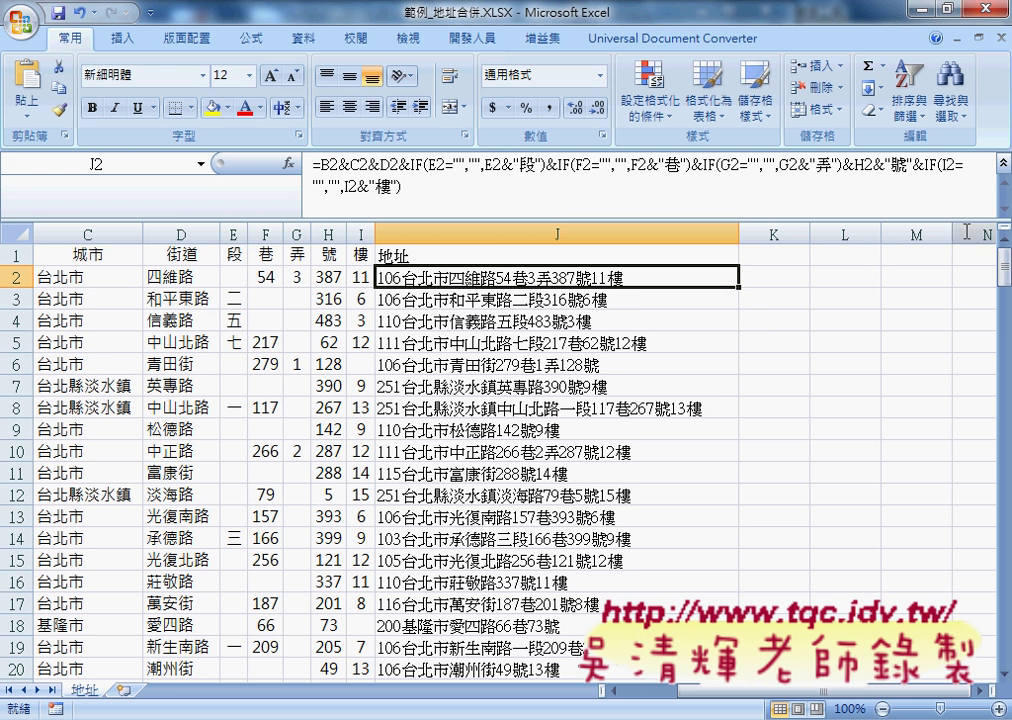
pyautogui.hotkey('ctrl', 'shift', 'u')
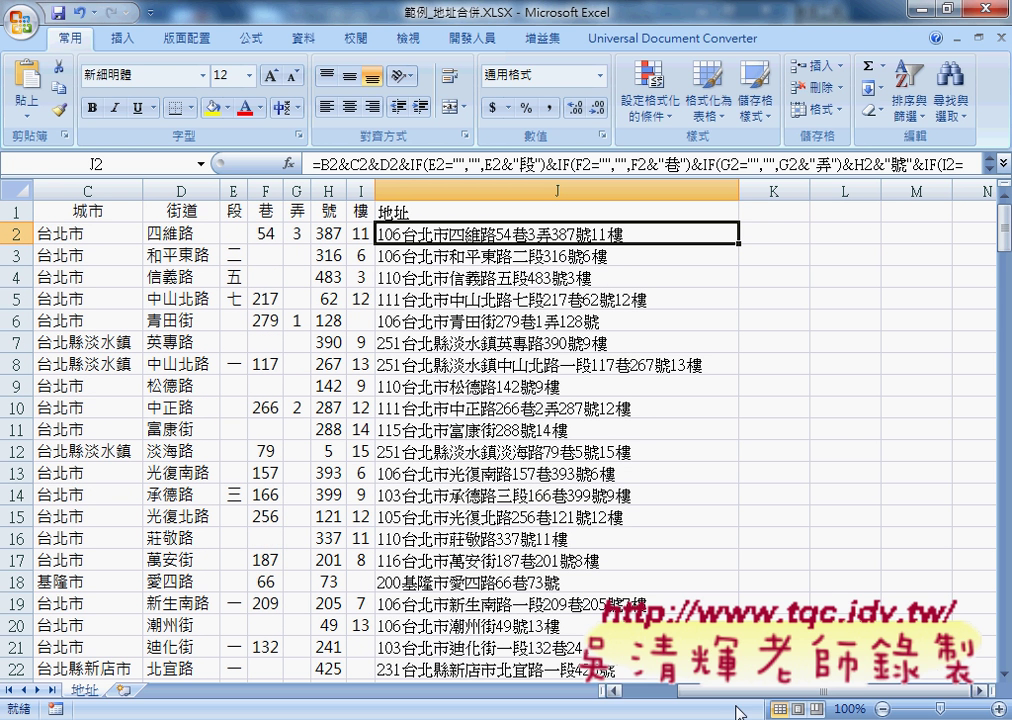
pyautogui.click(651, 697)
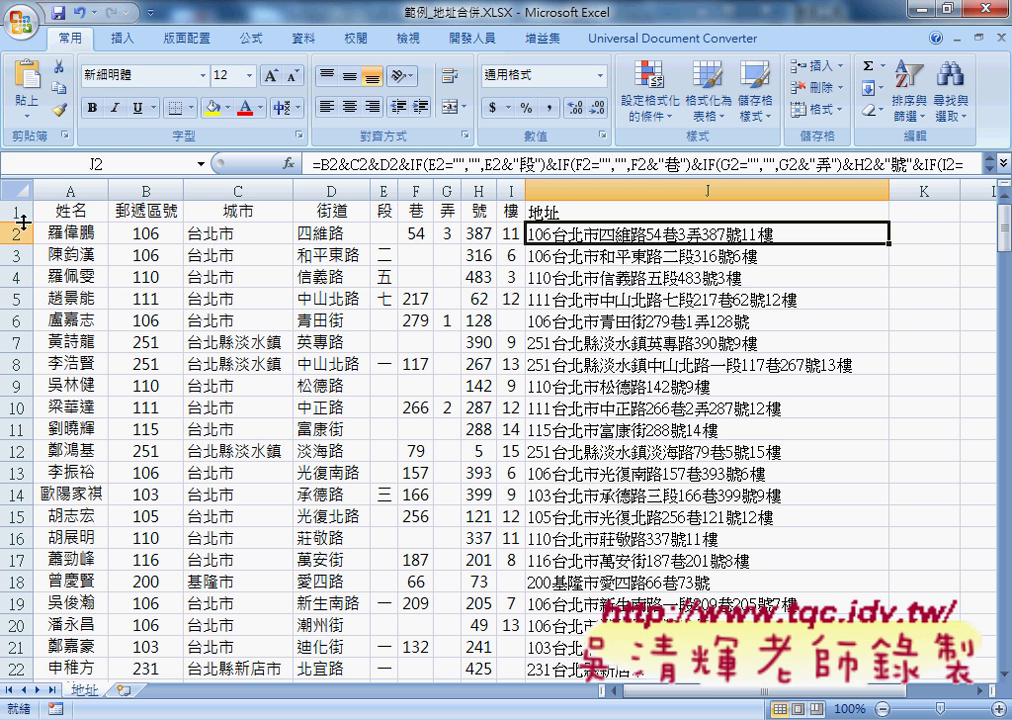
pyautogui.click(58, 235)
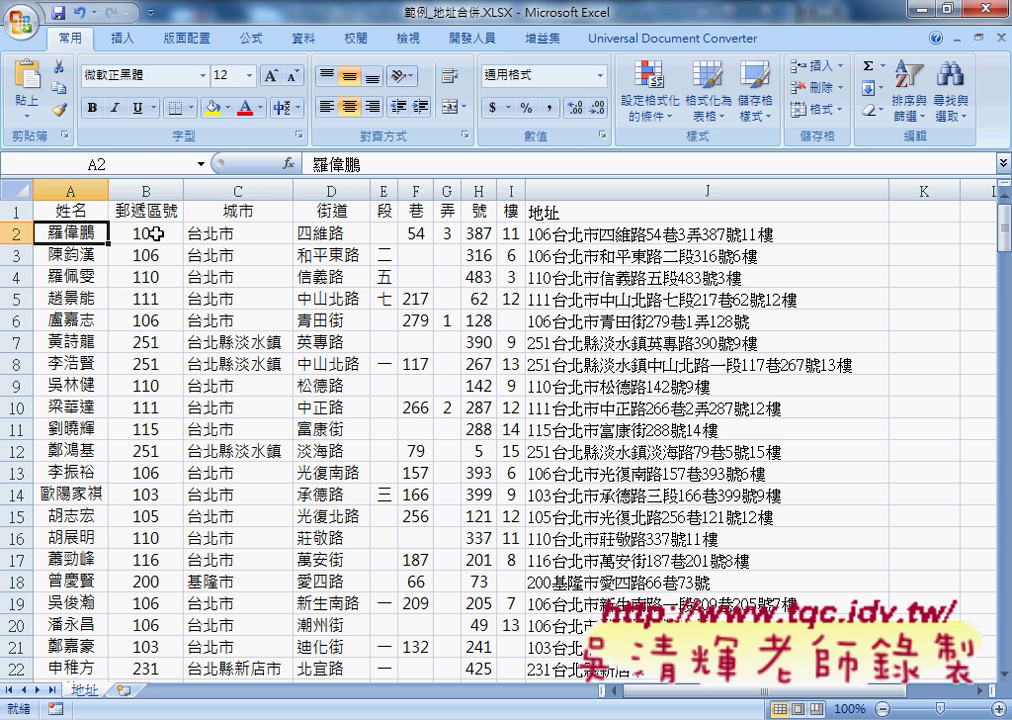
pyautogui.click(158, 233)
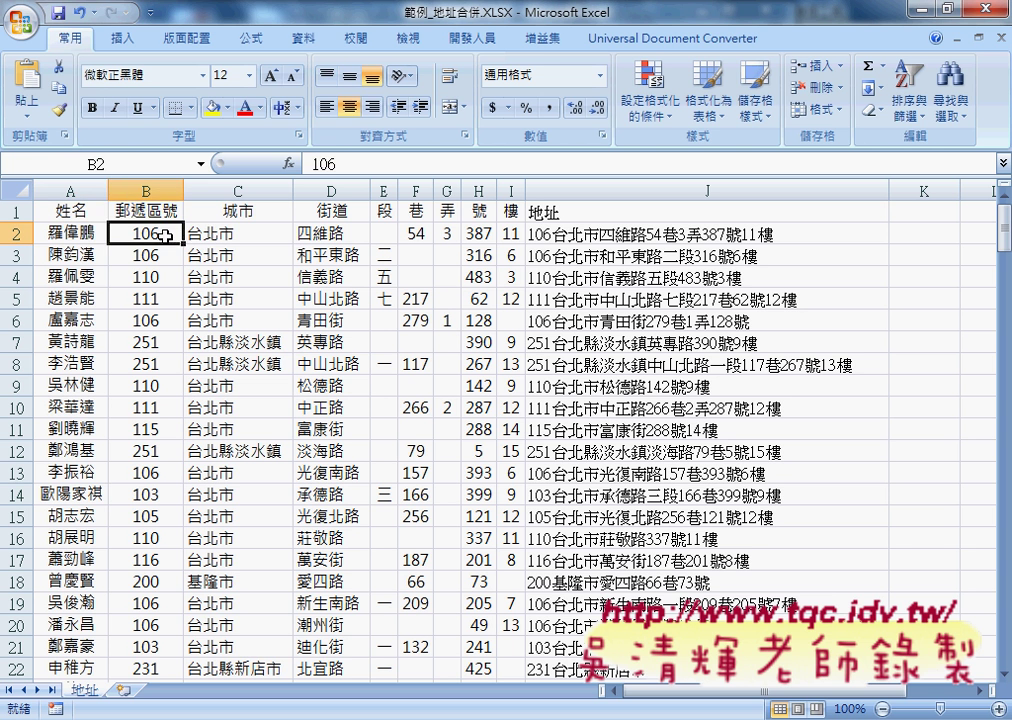
pyautogui.click(224, 232)
pyautogui.click(147, 233)
pyautogui.click(222, 233)
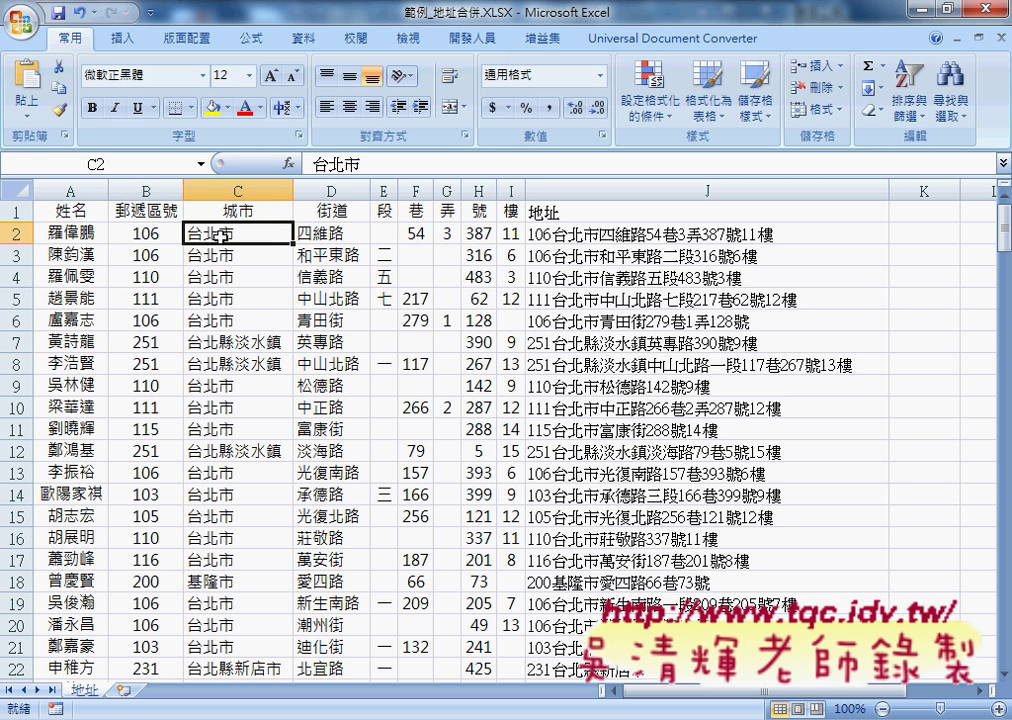
pyautogui.click(216, 236)
pyautogui.click(145, 233)
pyautogui.click(204, 236)
pyautogui.click(157, 237)
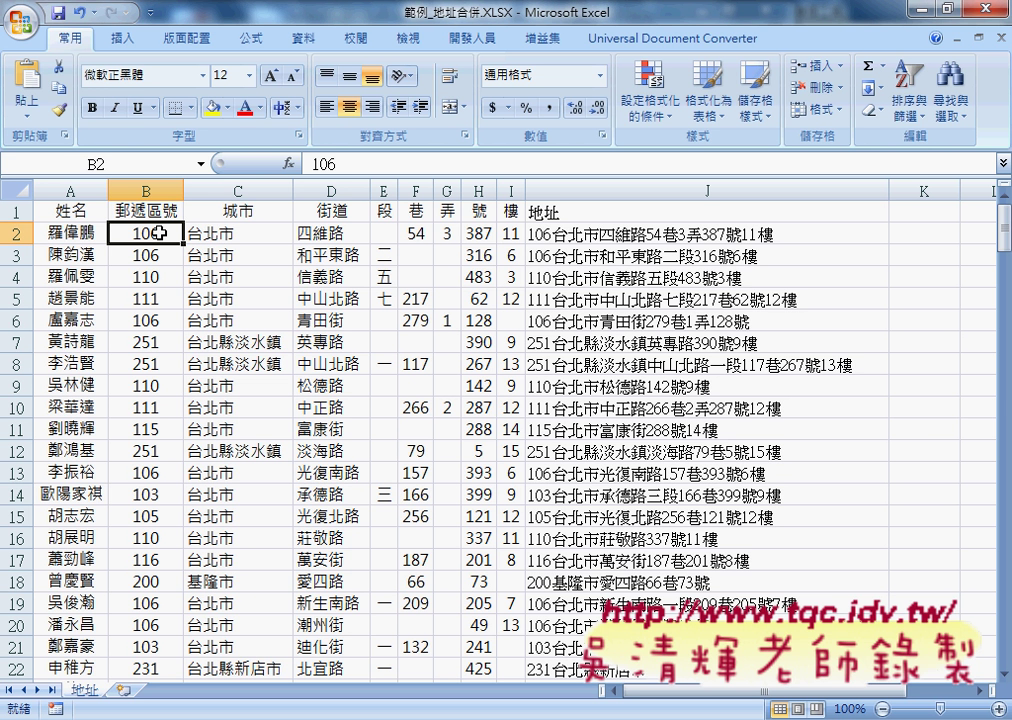
pyautogui.click(203, 234)
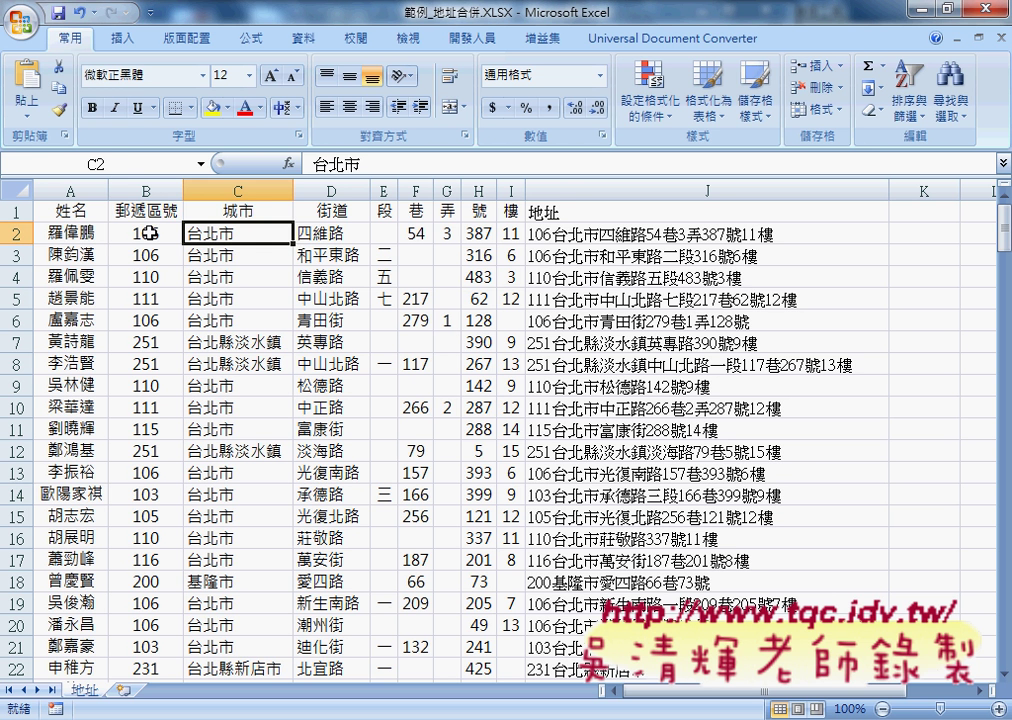
pyautogui.click(148, 233)
pyautogui.click(220, 233)
pyautogui.moveTo(337, 235); pyautogui.dragTo(159, 233)
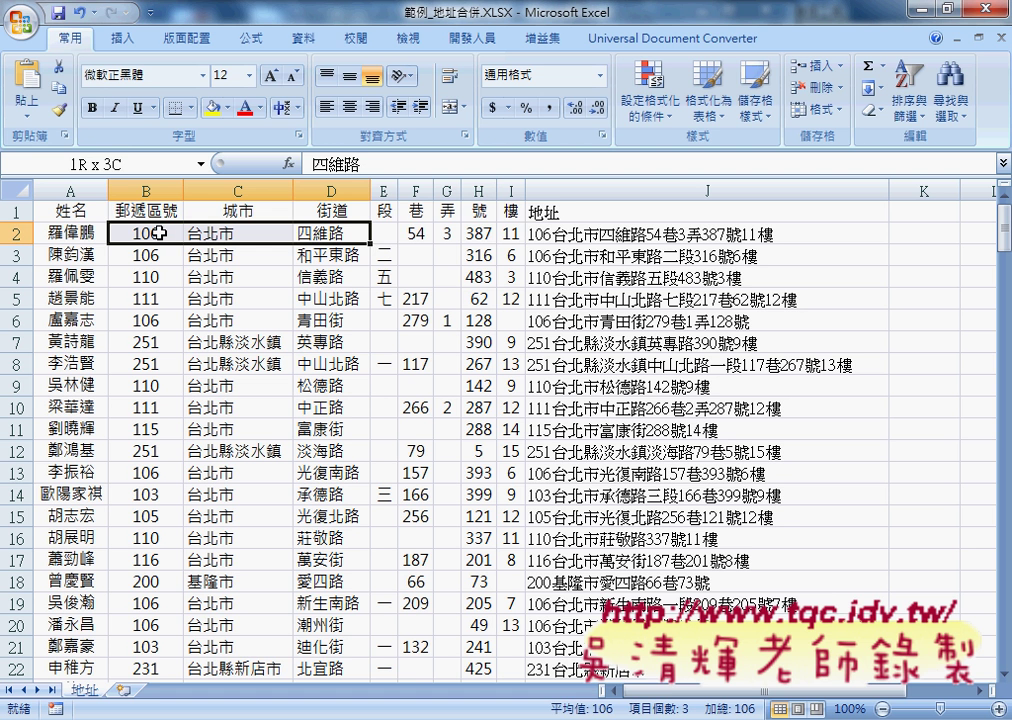
pyautogui.moveTo(393, 233); pyautogui.dragTo(503, 234)
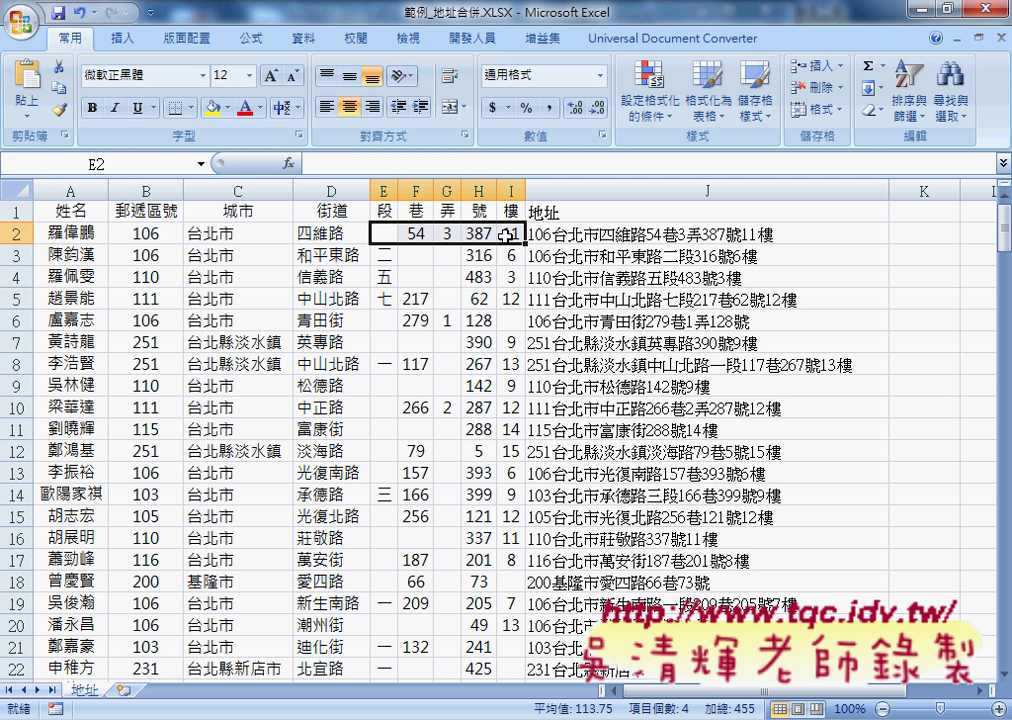
pyautogui.click(386, 234)
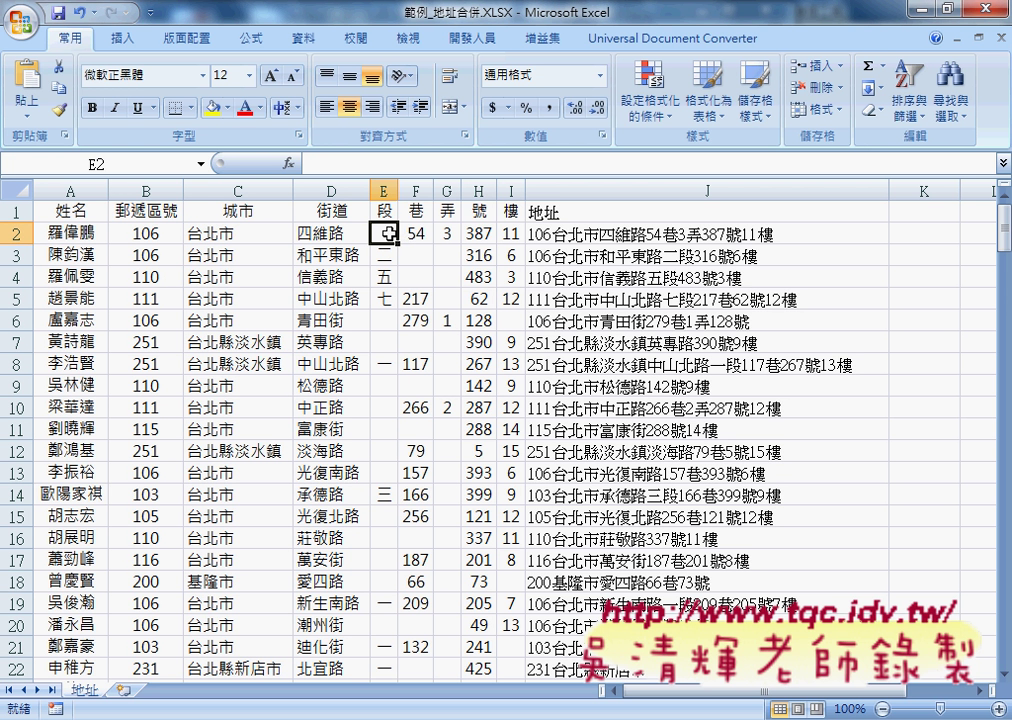
pyautogui.click(415, 232)
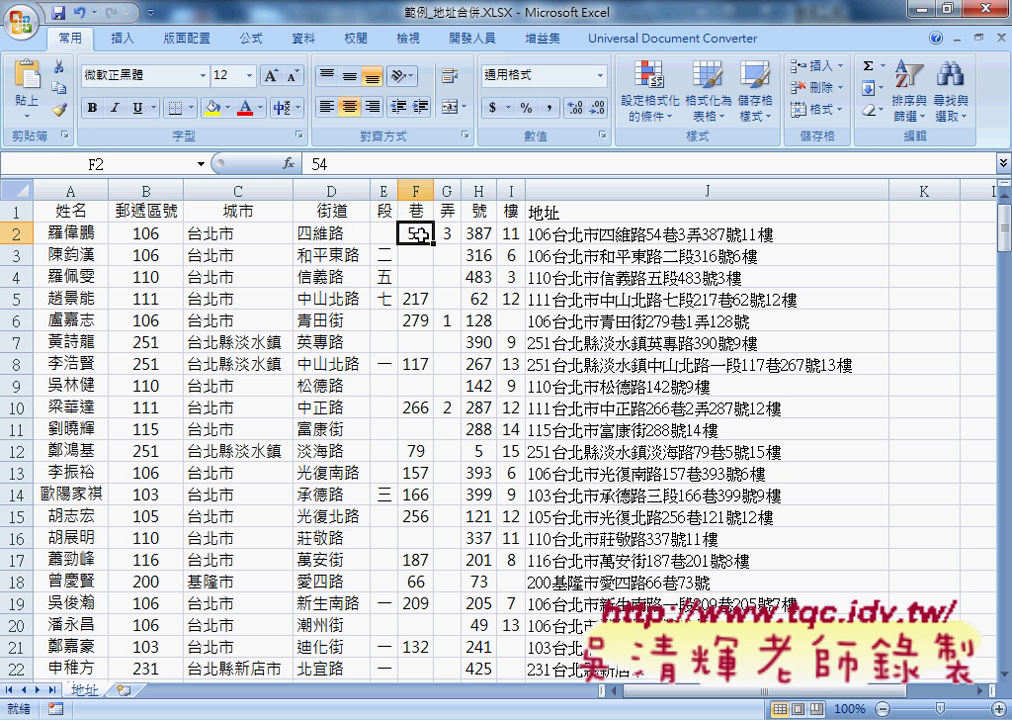
pyautogui.click(416, 208)
pyautogui.click(446, 234)
pyautogui.click(479, 234)
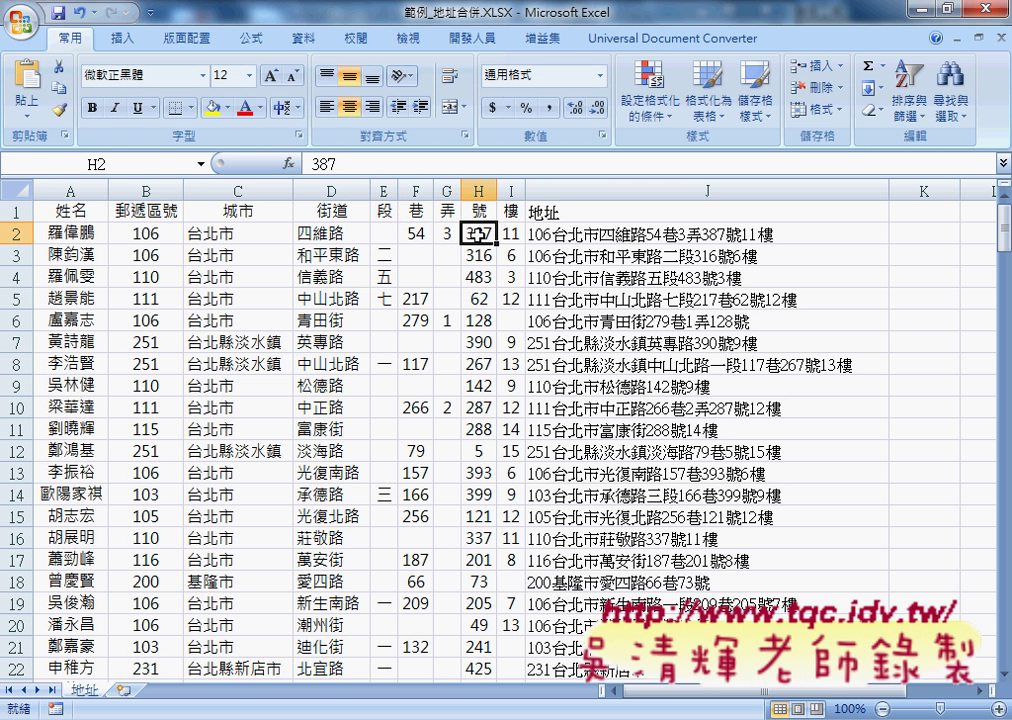
pyautogui.click(511, 234)
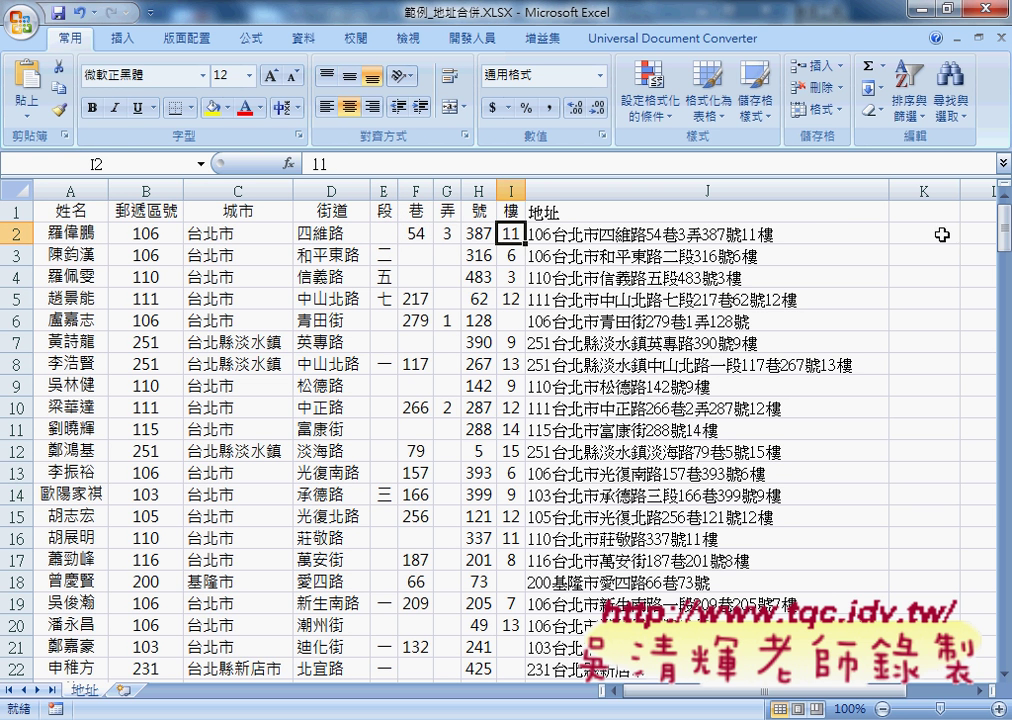
# Widen the empty column K to about width 40.88 and select cell K2.
pyautogui.hscroll(3, 772, 550)
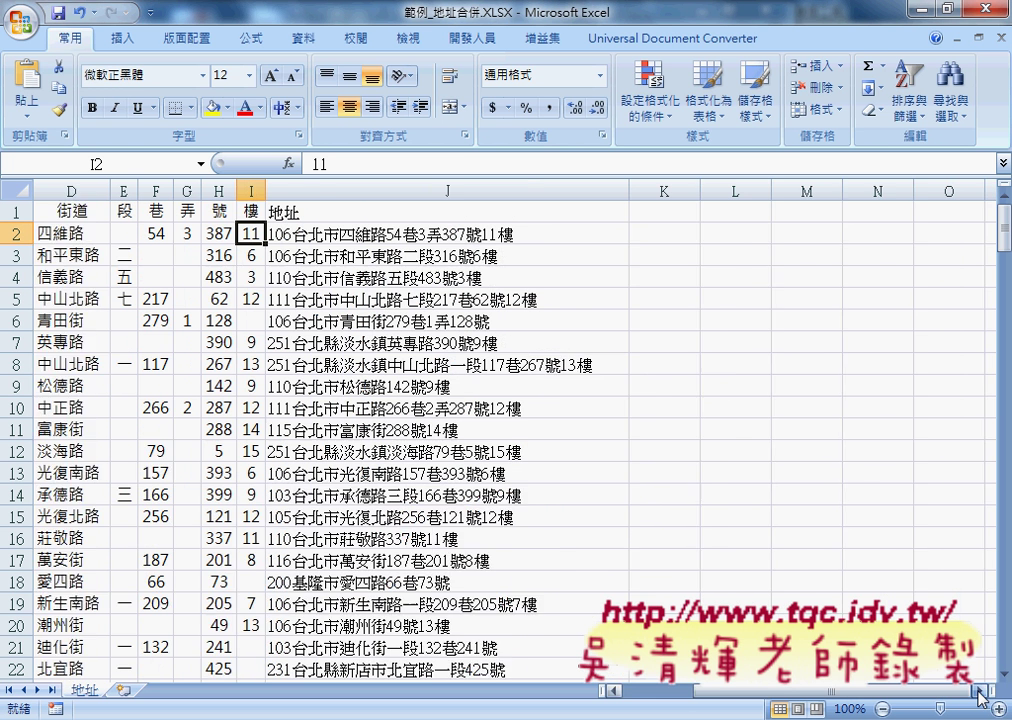
pyautogui.hscroll(1, 772, 550)
pyautogui.moveTo(624, 193); pyautogui.dragTo(871, 192)
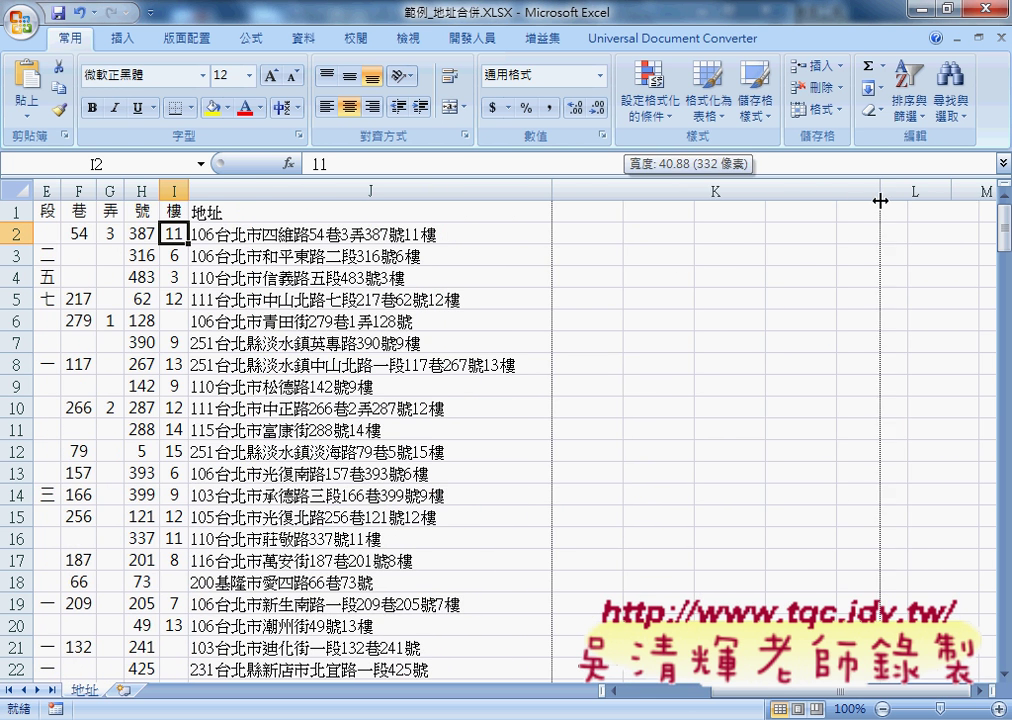
pyautogui.click(703, 232)
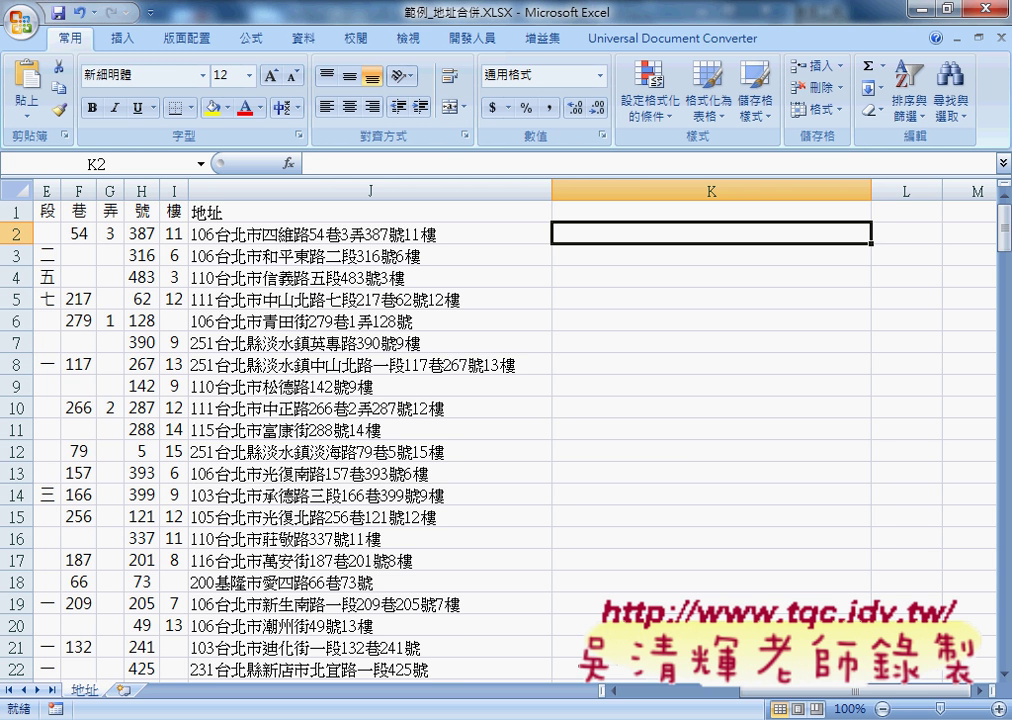
# Select the address-part columns B through I, then switch to the 程式碼 Google Doc's Sub 地址() macro.
pyautogui.hscroll(-4, 235, 371)
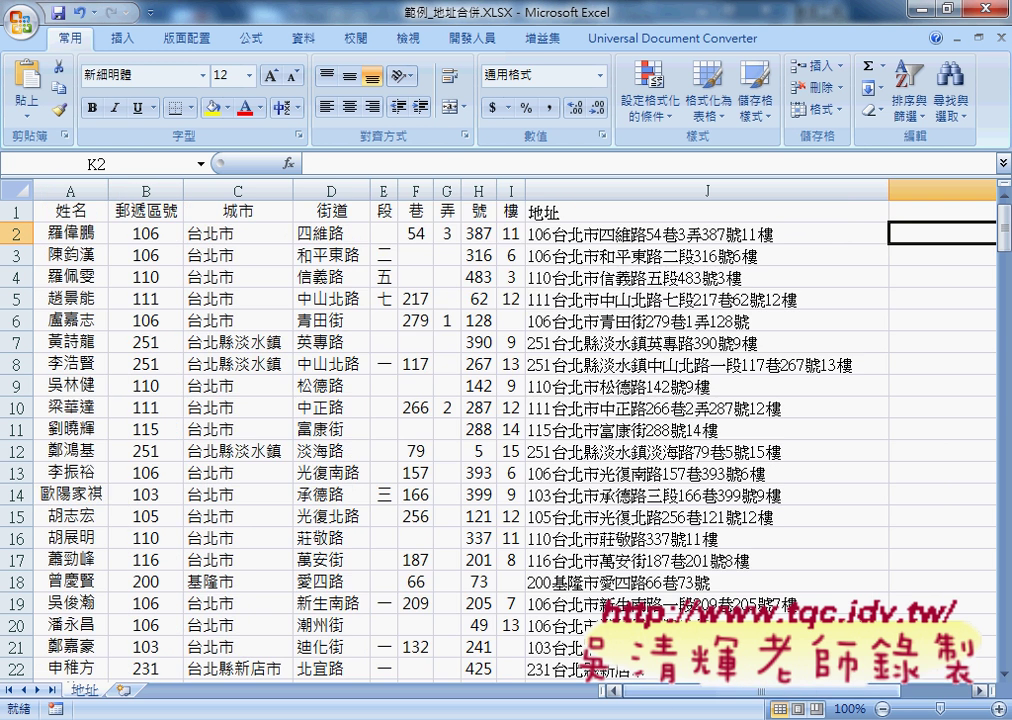
pyautogui.moveTo(143, 190); pyautogui.dragTo(507, 190)
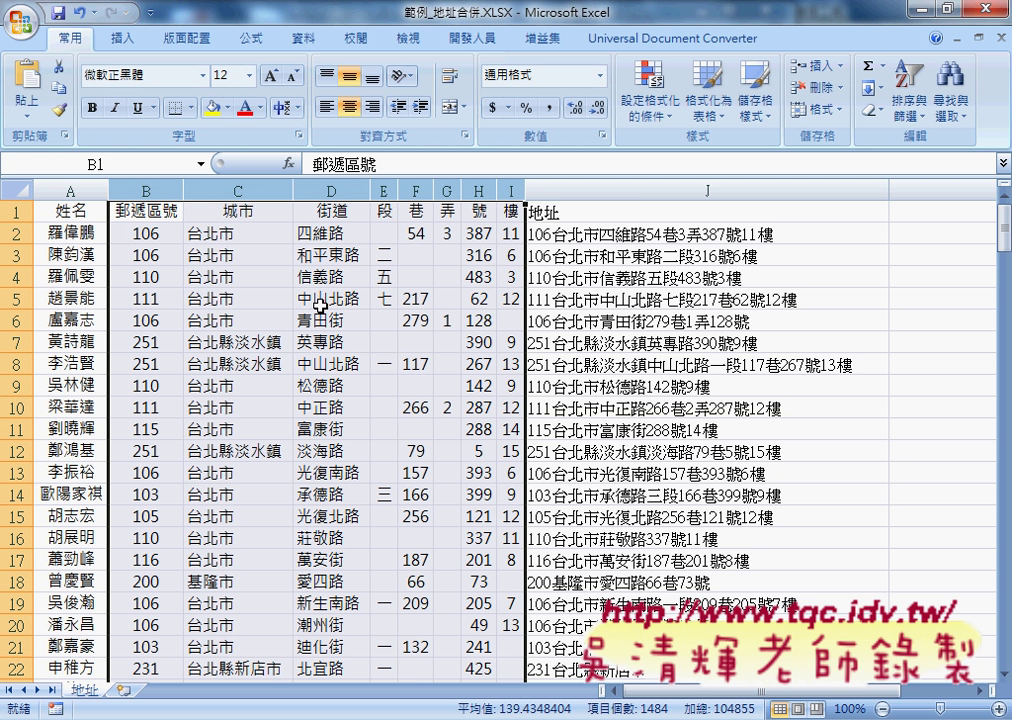
pyautogui.hotkey('alt', 'Tab')
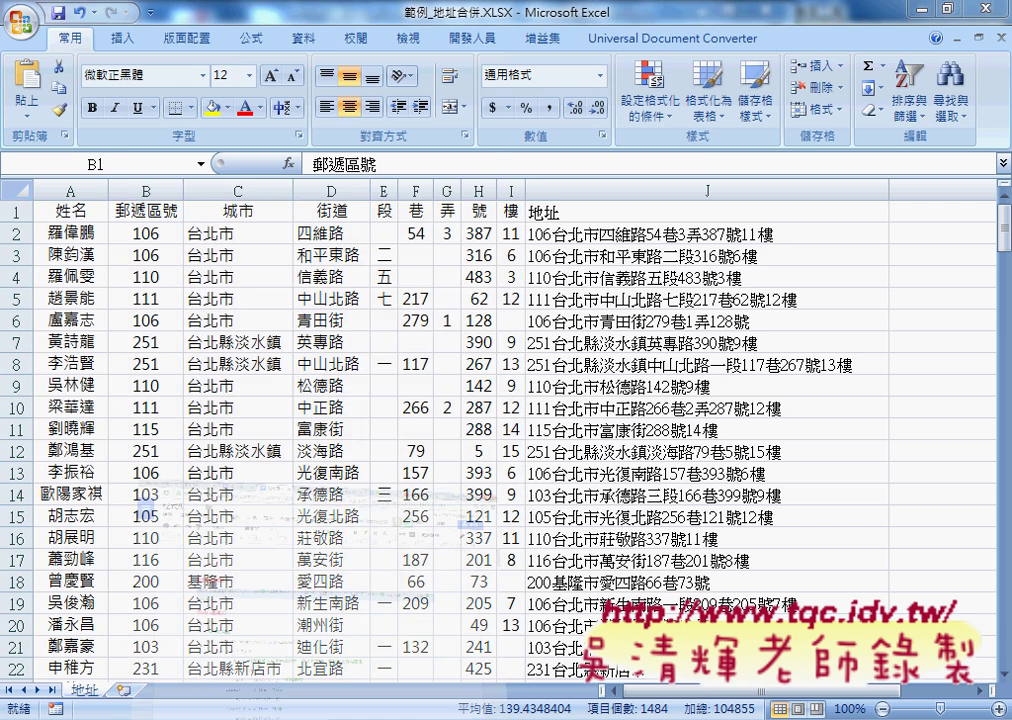
pyautogui.scroll(-2, 201, 406)
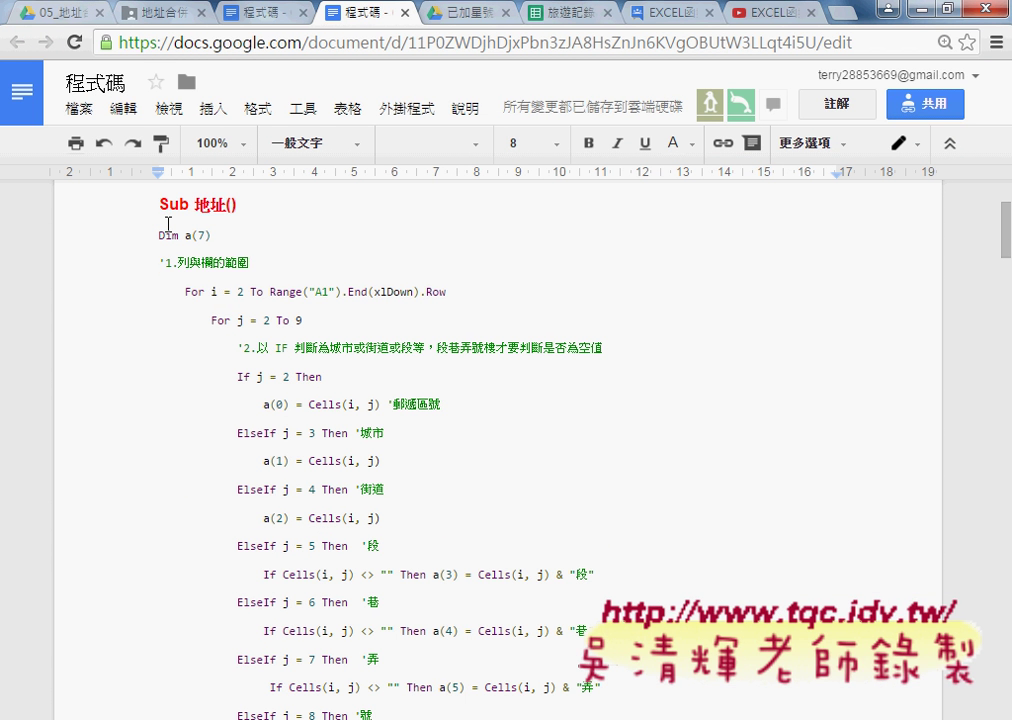
# Read through Sub 地址(), highlighting the a(7) array declaration and the If column-condition chain.
pyautogui.moveTo(160, 206)
pyautogui.mouseDown()
pyautogui.moveTo(228, 208)
pyautogui.moveTo(211, 235)
pyautogui.mouseUp()
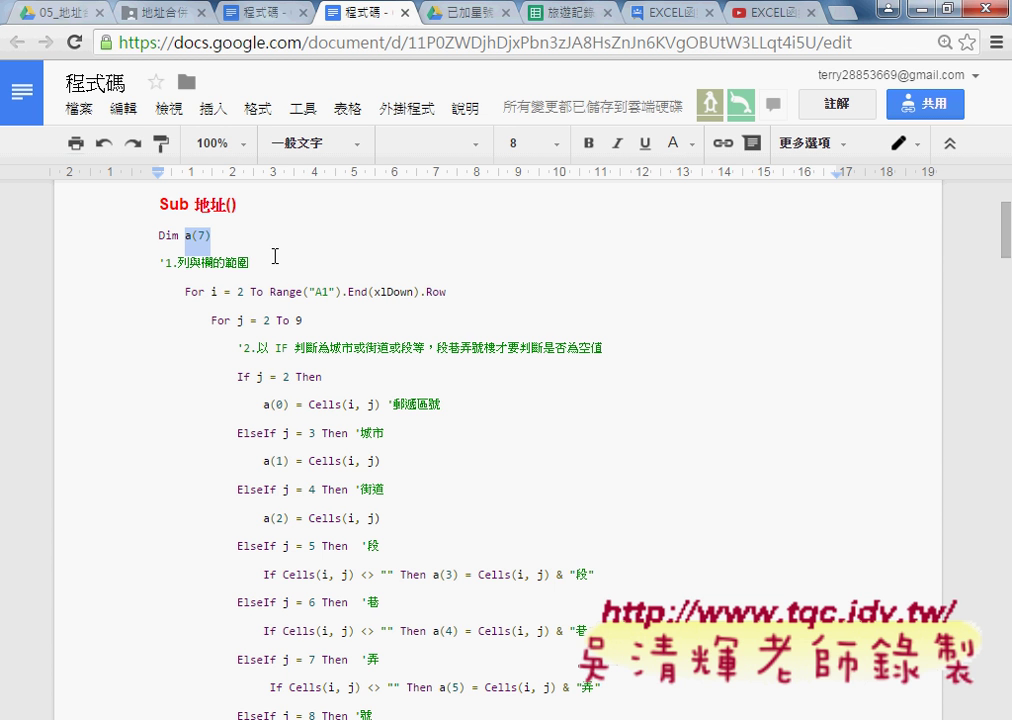
pyautogui.scroll(-1, 275, 256)
pyautogui.scroll(-3, 278, 300)
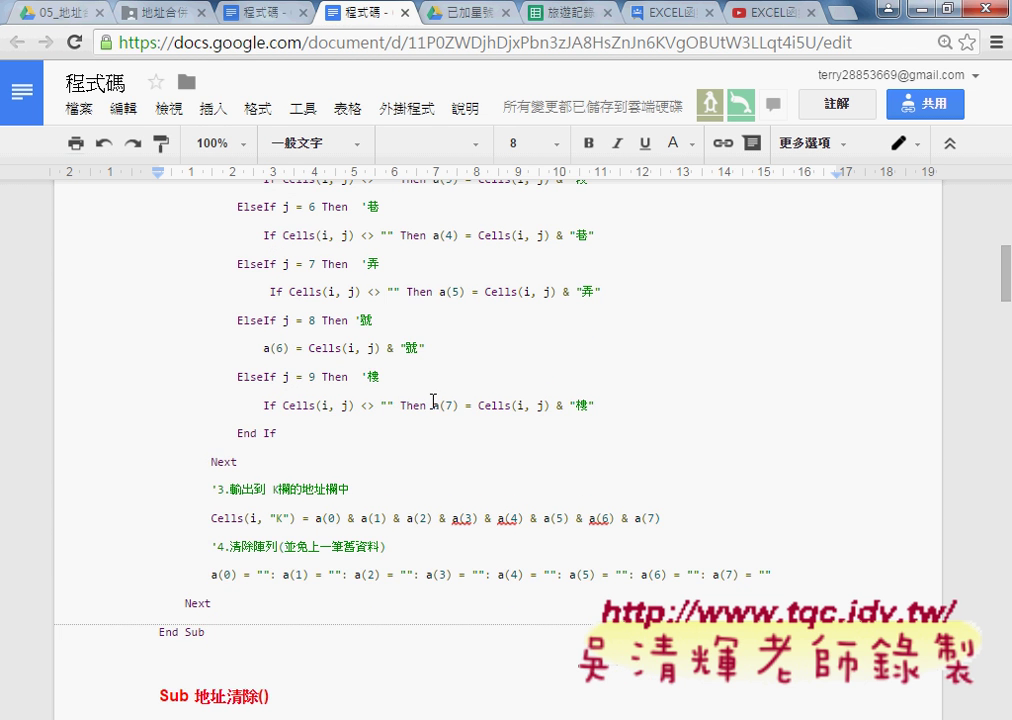
pyautogui.scroll(-1, 405, 408)
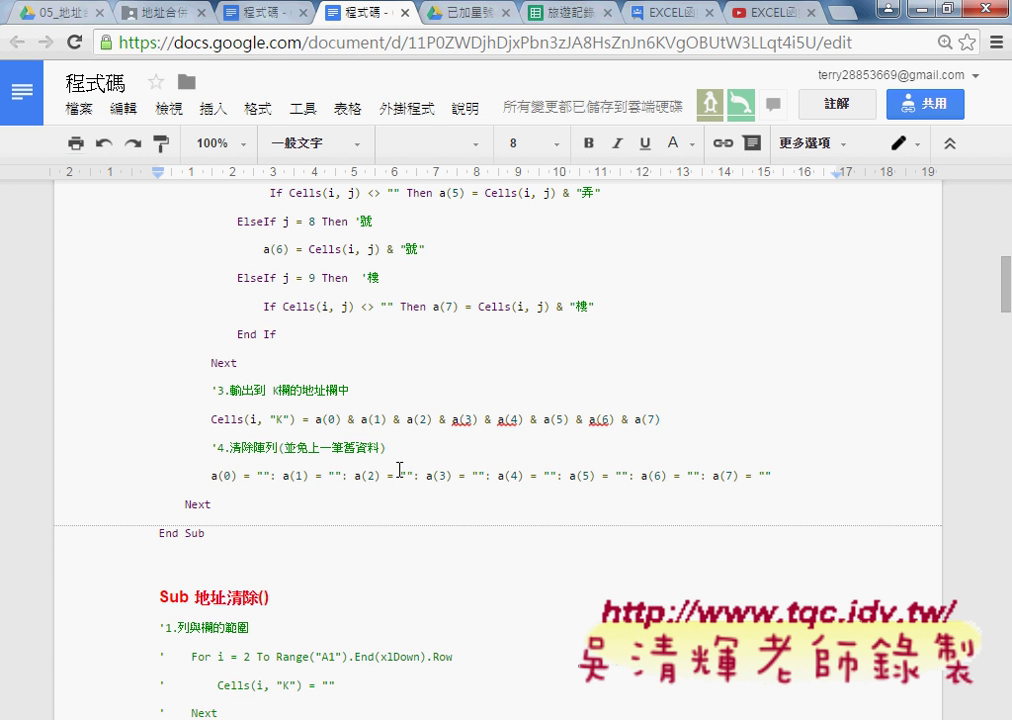
pyautogui.scroll(2, 399, 469)
pyautogui.scroll(3, 399, 469)
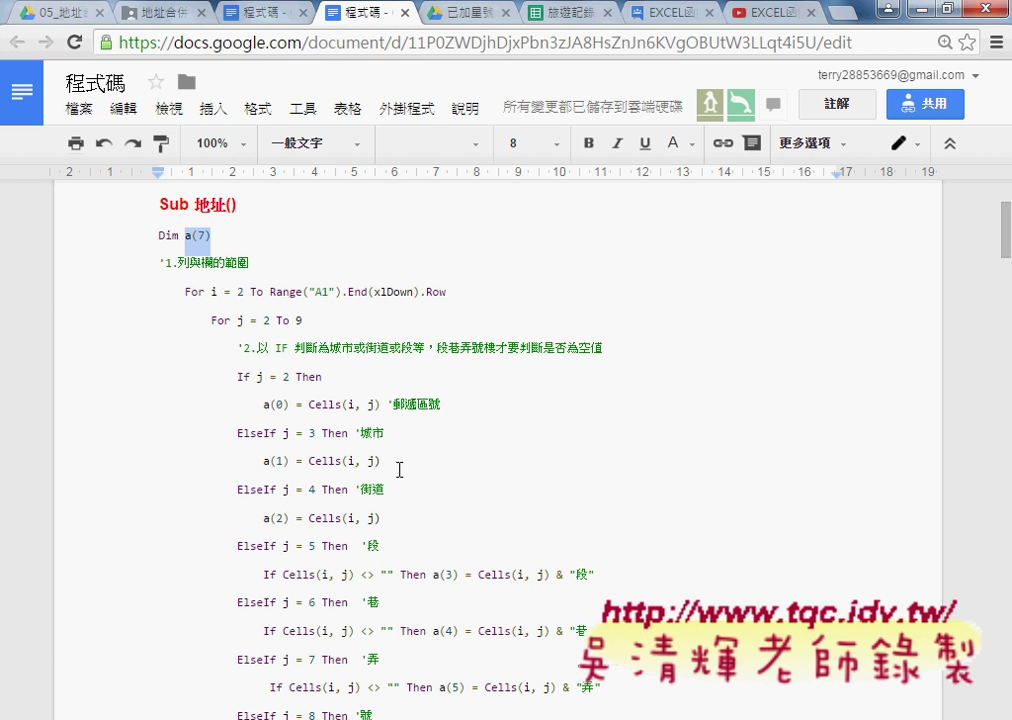
pyautogui.scroll(-1, 399, 469)
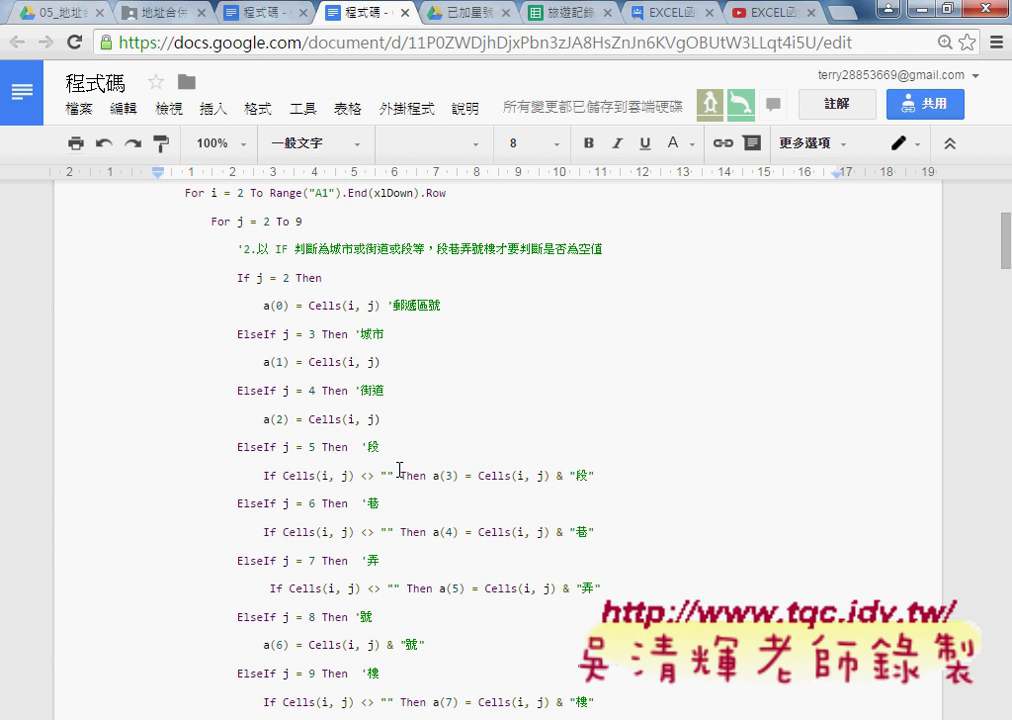
pyautogui.moveTo(236, 335); pyautogui.dragTo(262, 333)
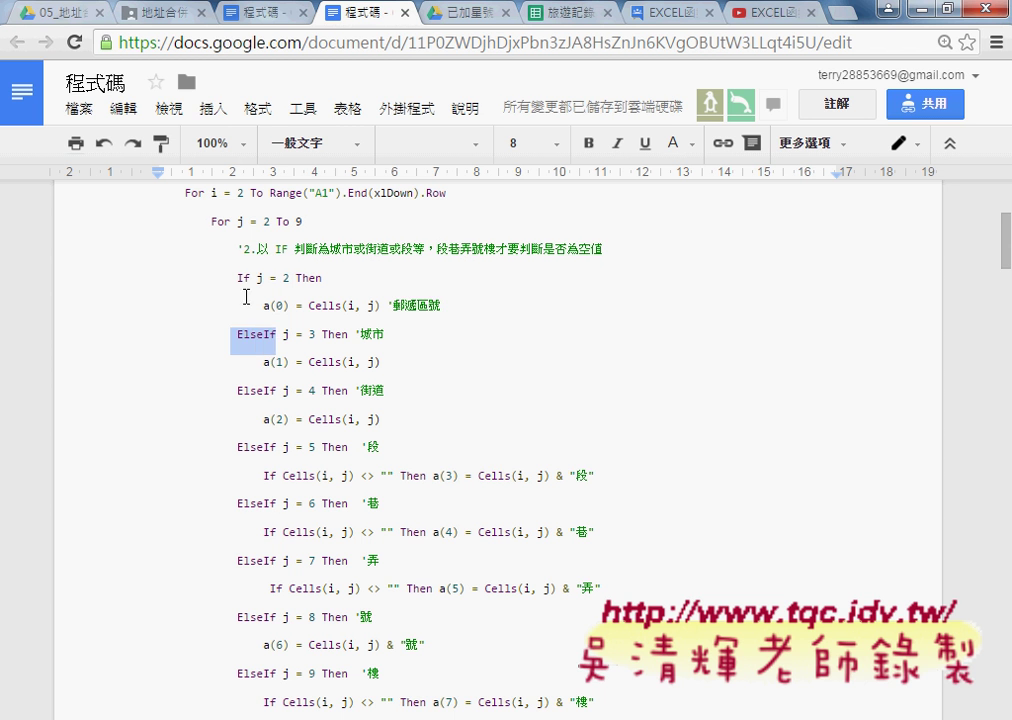
pyautogui.moveTo(236, 278); pyautogui.dragTo(250, 278)
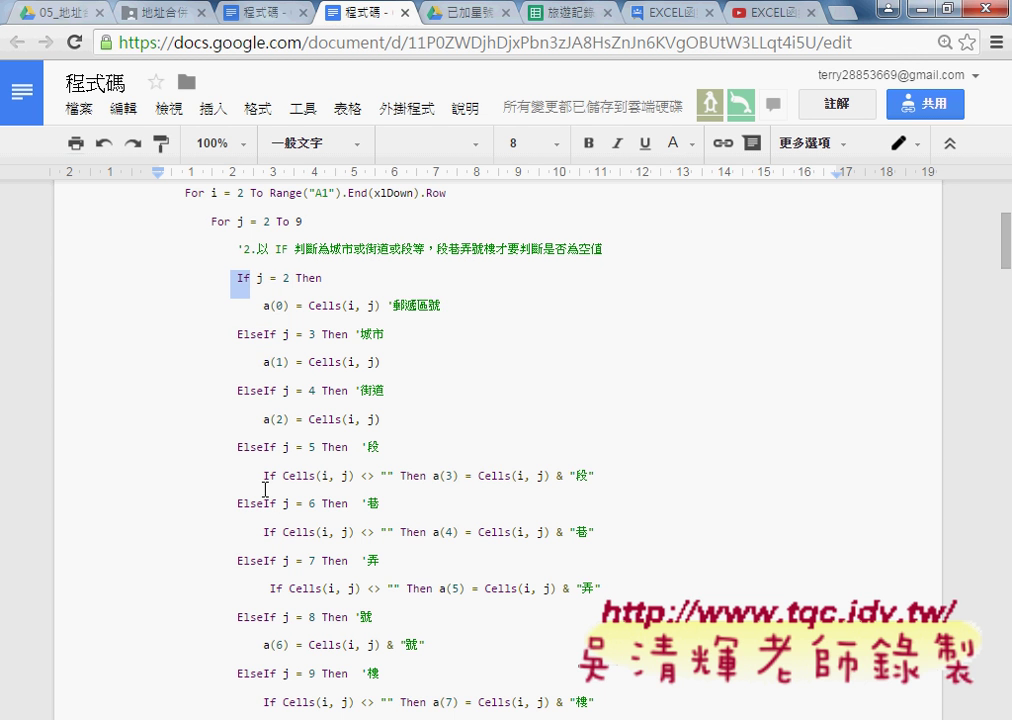
pyautogui.scroll(1, 284, 464)
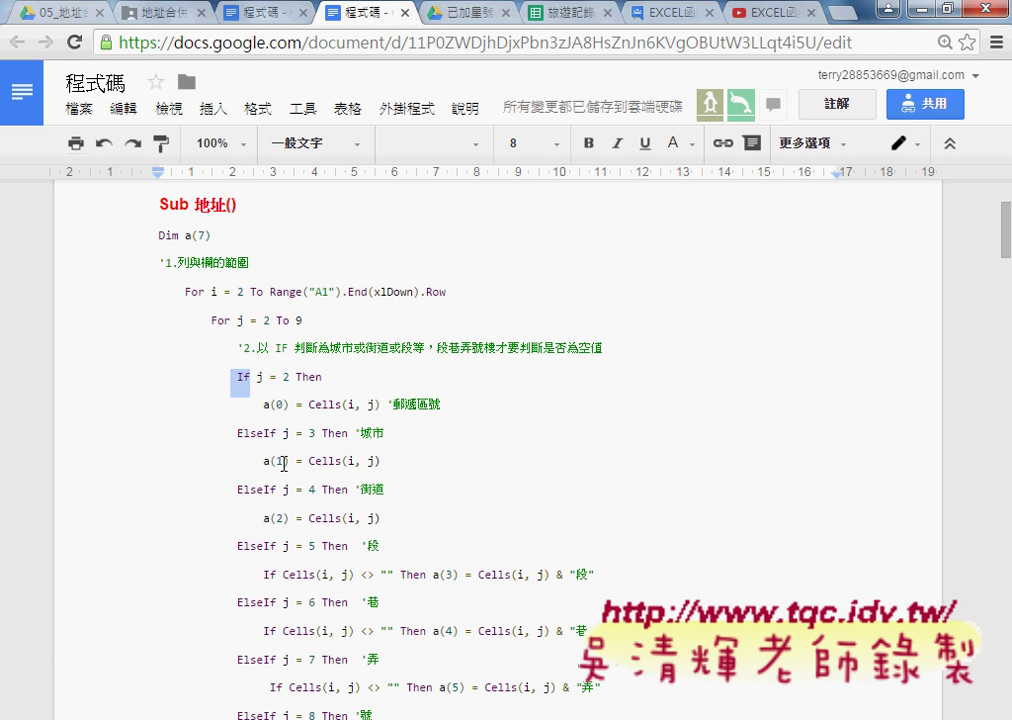
pyautogui.click(257, 16)
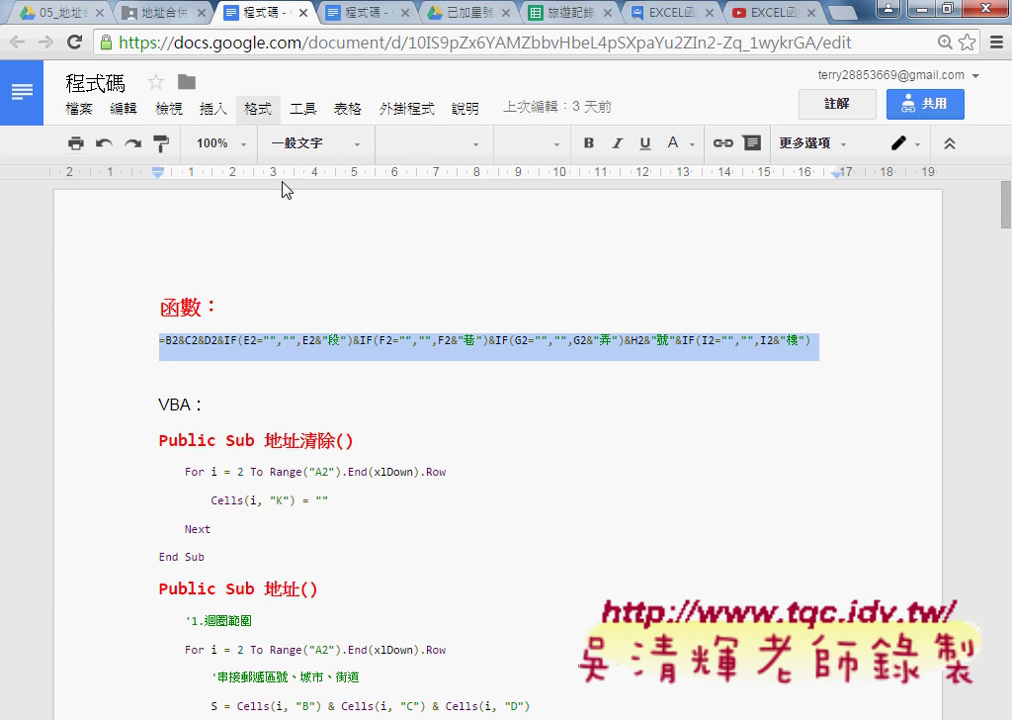
pyautogui.scroll(-2, 300, 243)
pyautogui.scroll(-1, 301, 245)
pyautogui.scroll(-1, 301, 245)
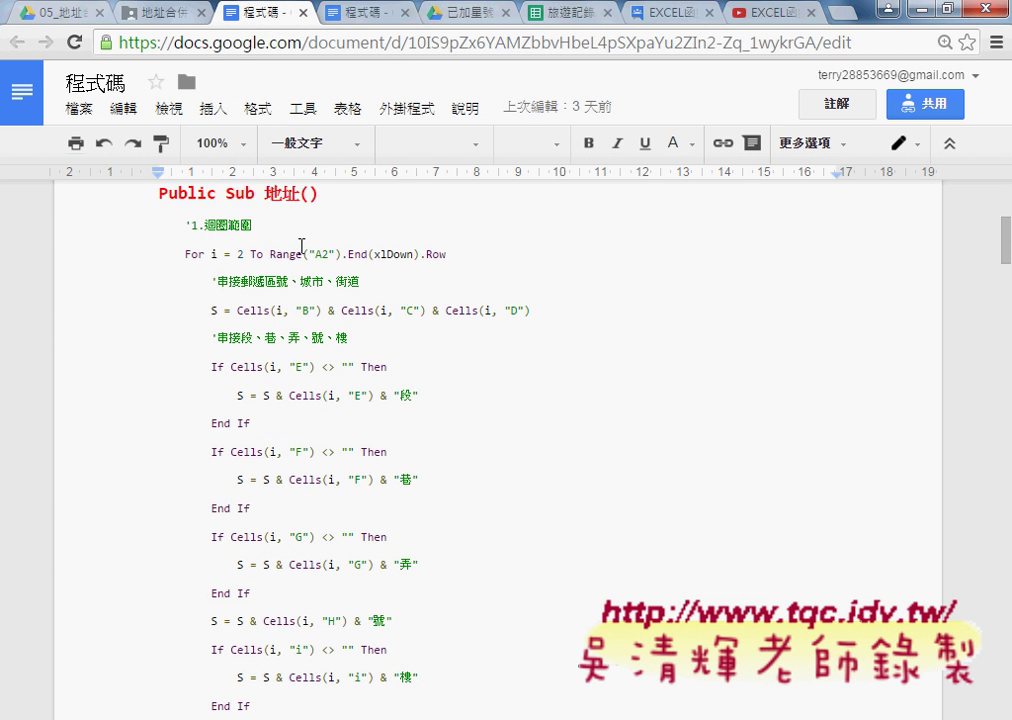
pyautogui.scroll(-1, 295, 297)
pyautogui.scroll(-1, 295, 297)
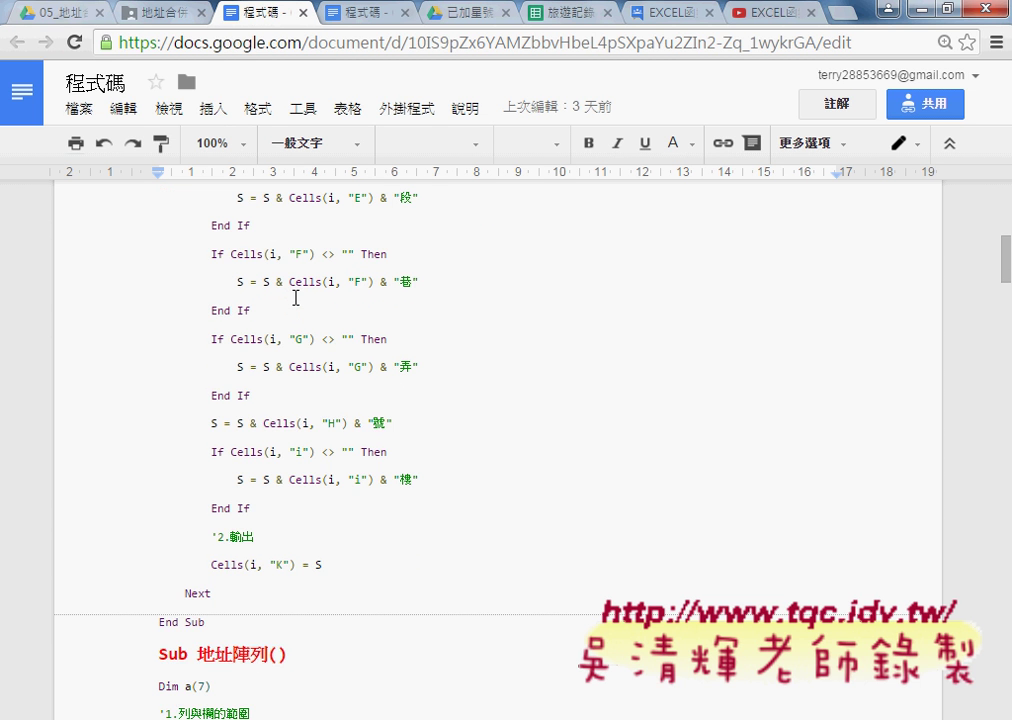
pyautogui.scroll(1, 295, 297)
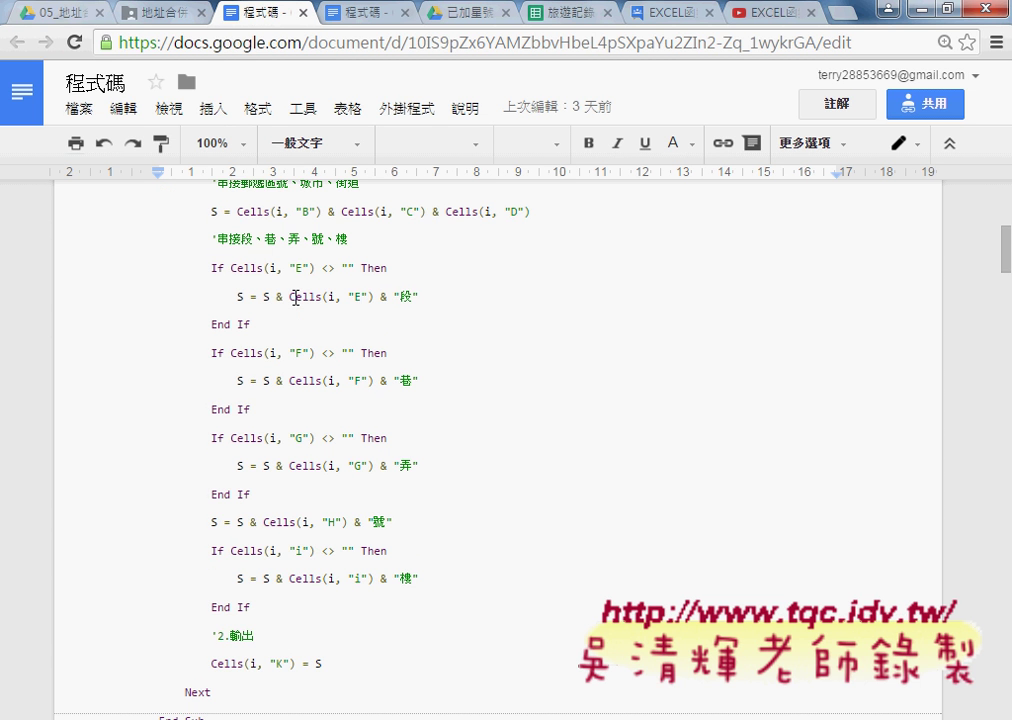
pyautogui.scroll(1, 295, 297)
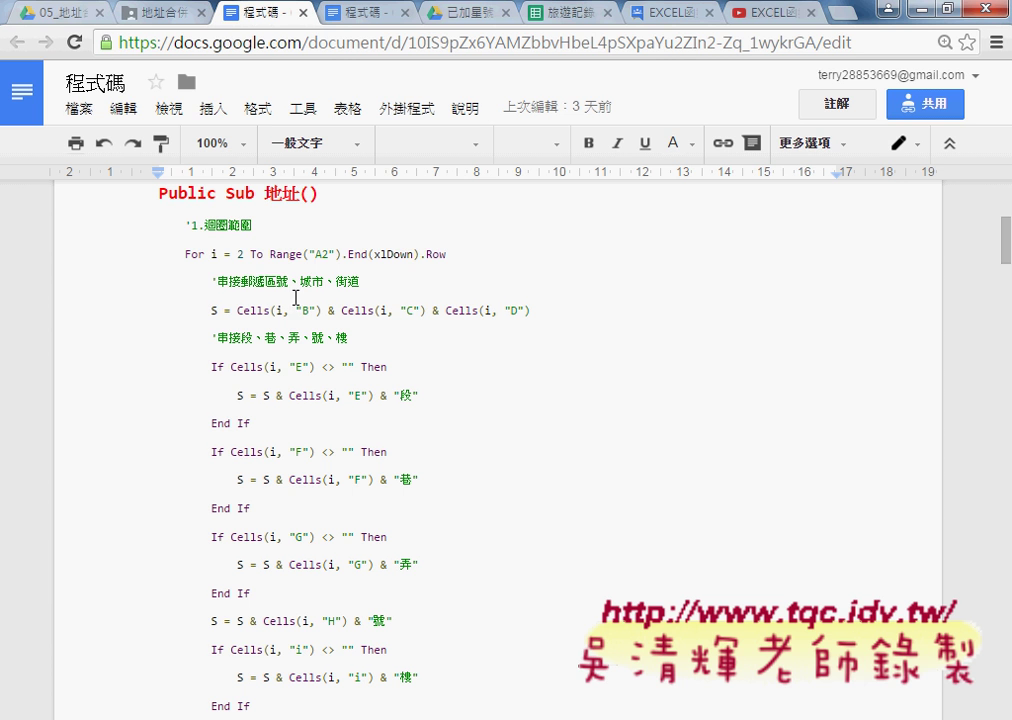
pyautogui.doubleClick(214, 254)
pyautogui.moveTo(446, 254); pyautogui.dragTo(261, 252)
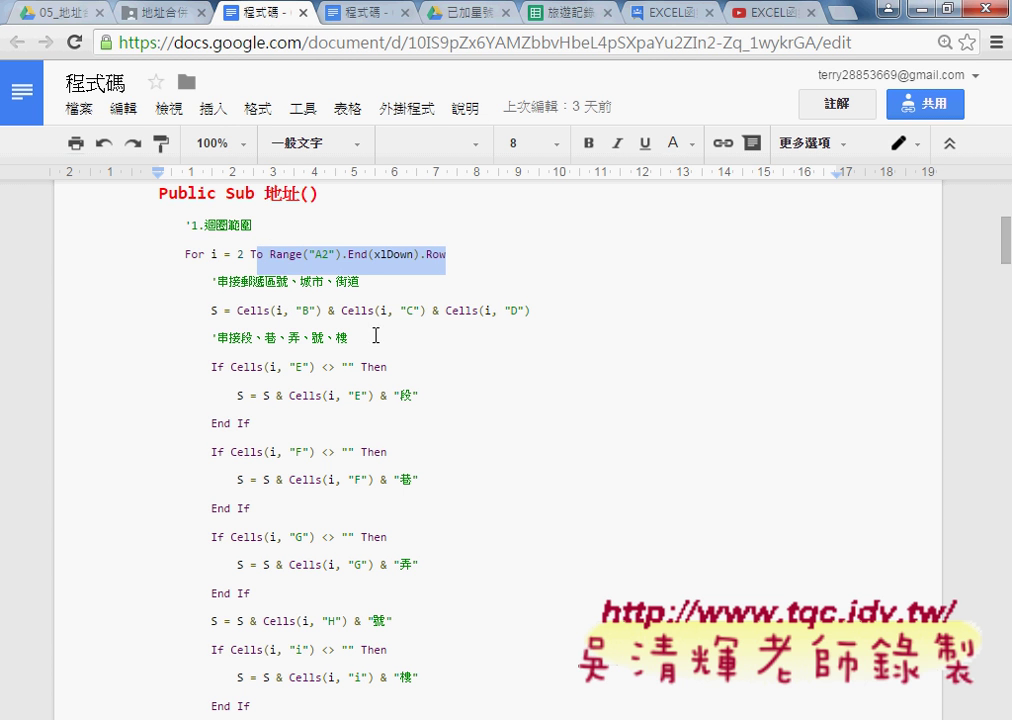
pyautogui.moveTo(237, 311); pyautogui.dragTo(541, 312)
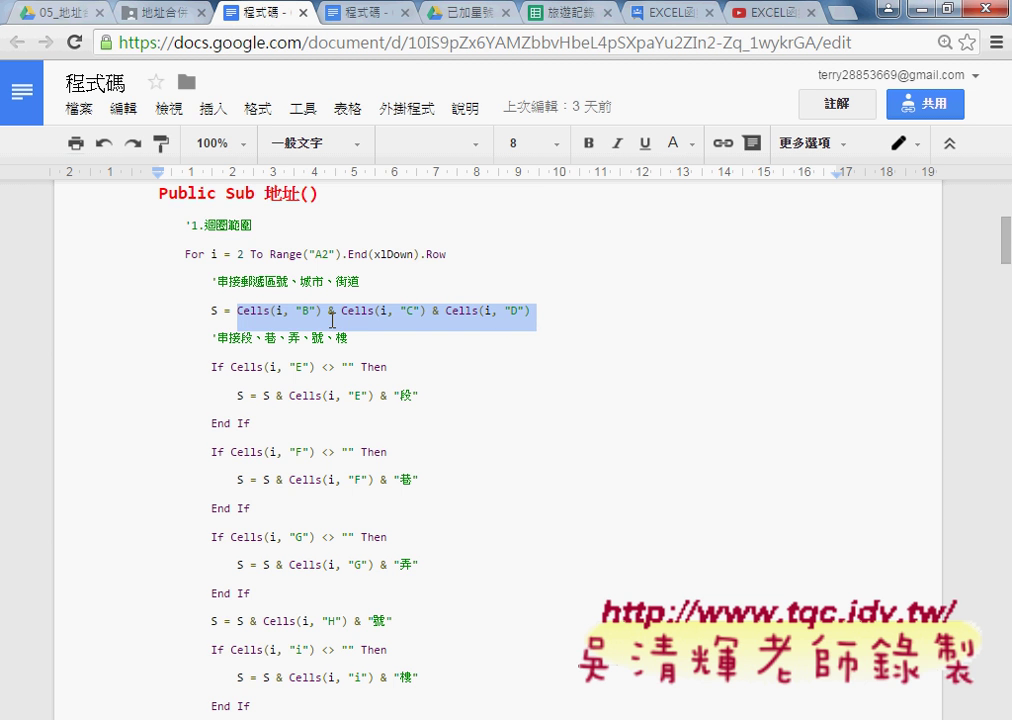
pyautogui.scroll(-2, 361, 282)
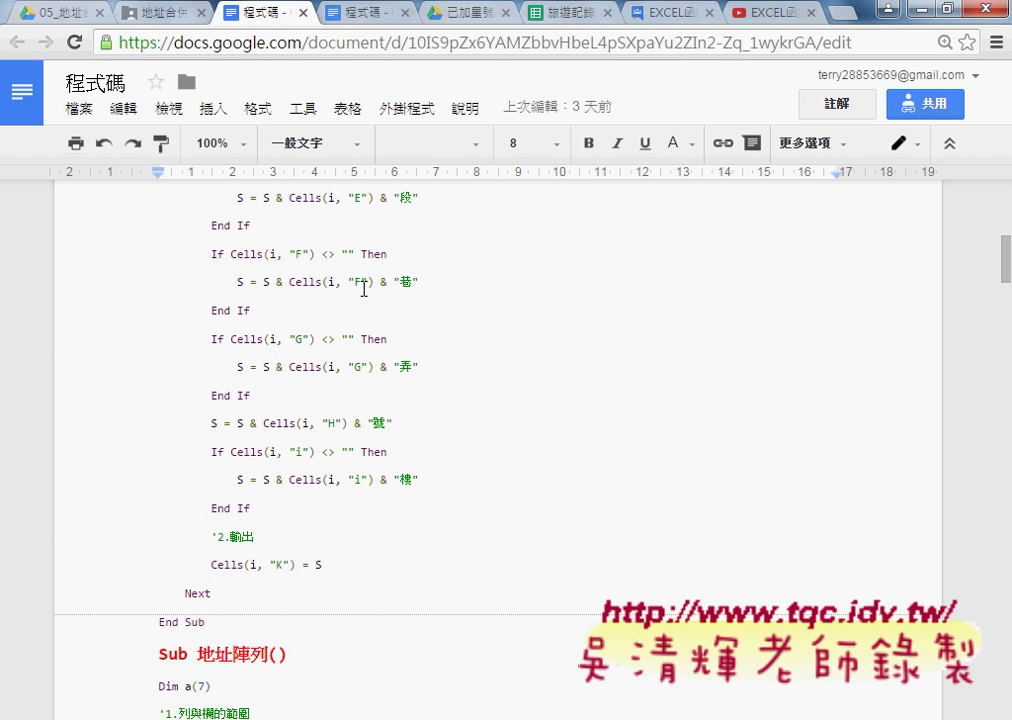
pyautogui.scroll(1, 291, 280)
pyautogui.click(293, 276)
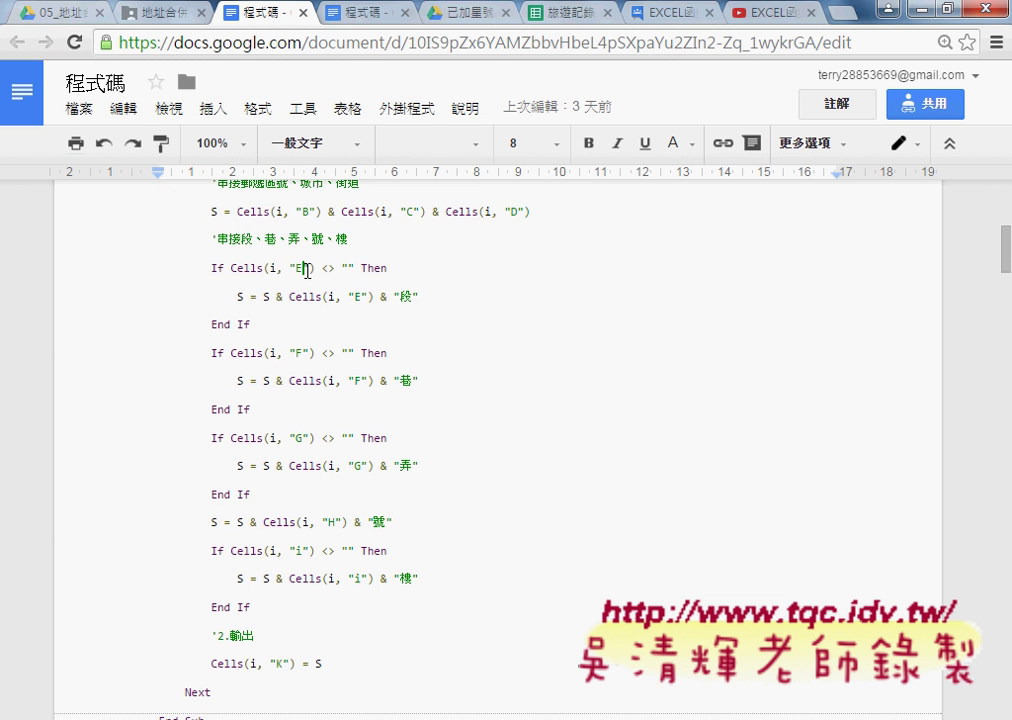
pyautogui.moveTo(417, 296)
pyautogui.mouseDown()
pyautogui.moveTo(427, 301)
pyautogui.moveTo(283, 296)
pyautogui.moveTo(431, 295)
pyautogui.mouseUp()
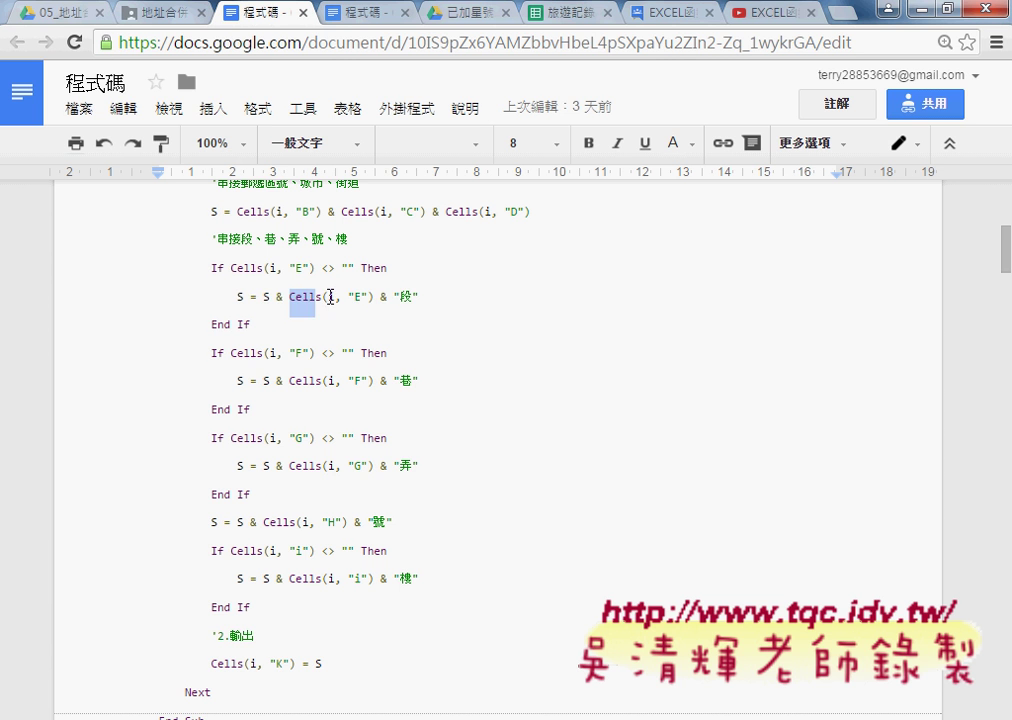
pyautogui.moveTo(255, 330); pyautogui.dragTo(150, 272)
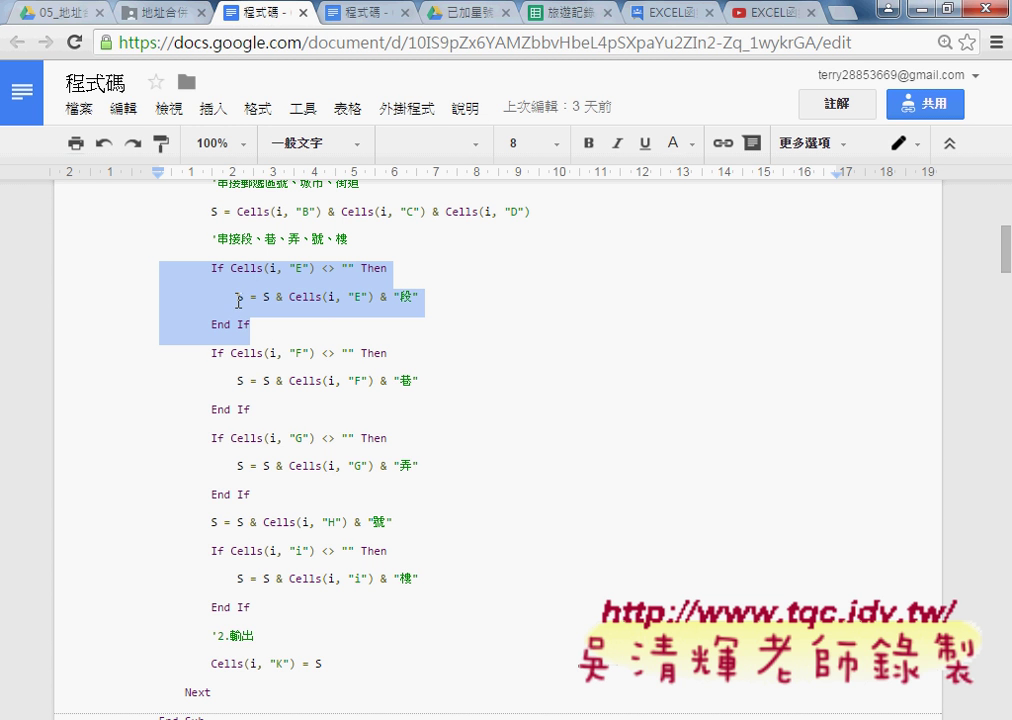
pyautogui.scroll(-1, 256, 376)
pyautogui.moveTo(262, 320); pyautogui.dragTo(129, 264)
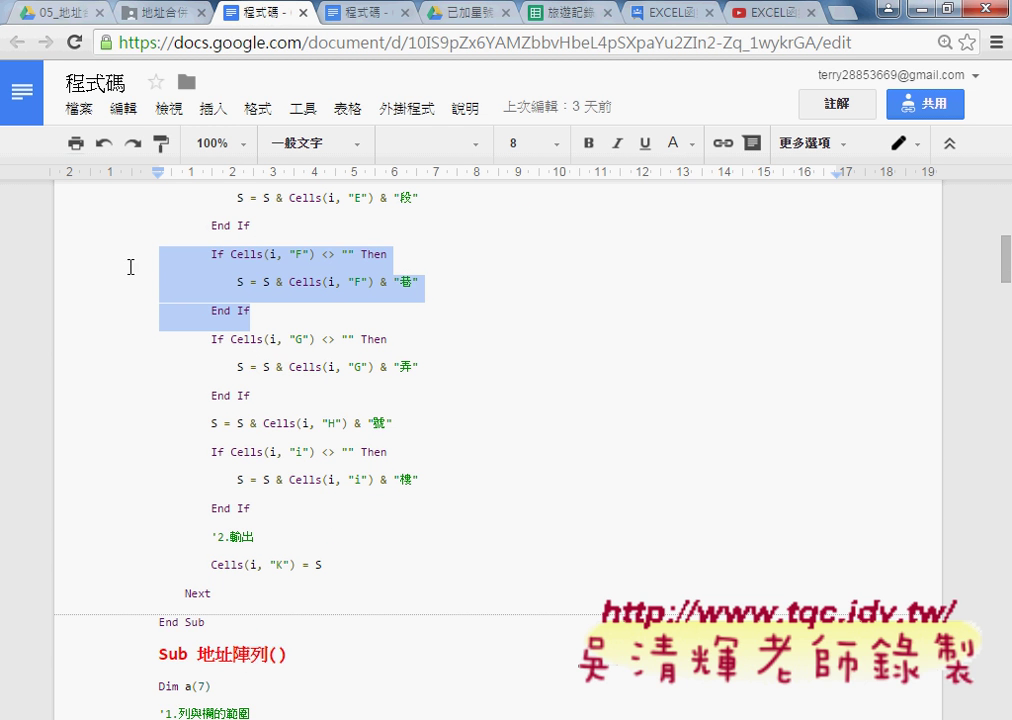
pyautogui.click(294, 367)
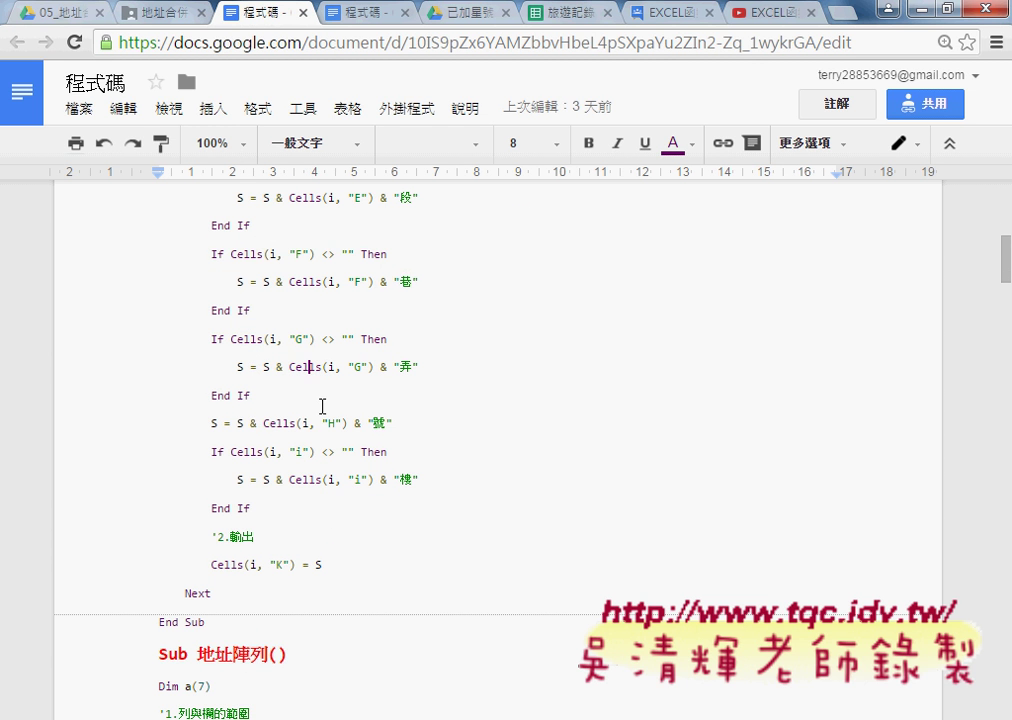
pyautogui.click(416, 423)
pyautogui.moveTo(416, 423); pyautogui.dragTo(232, 423)
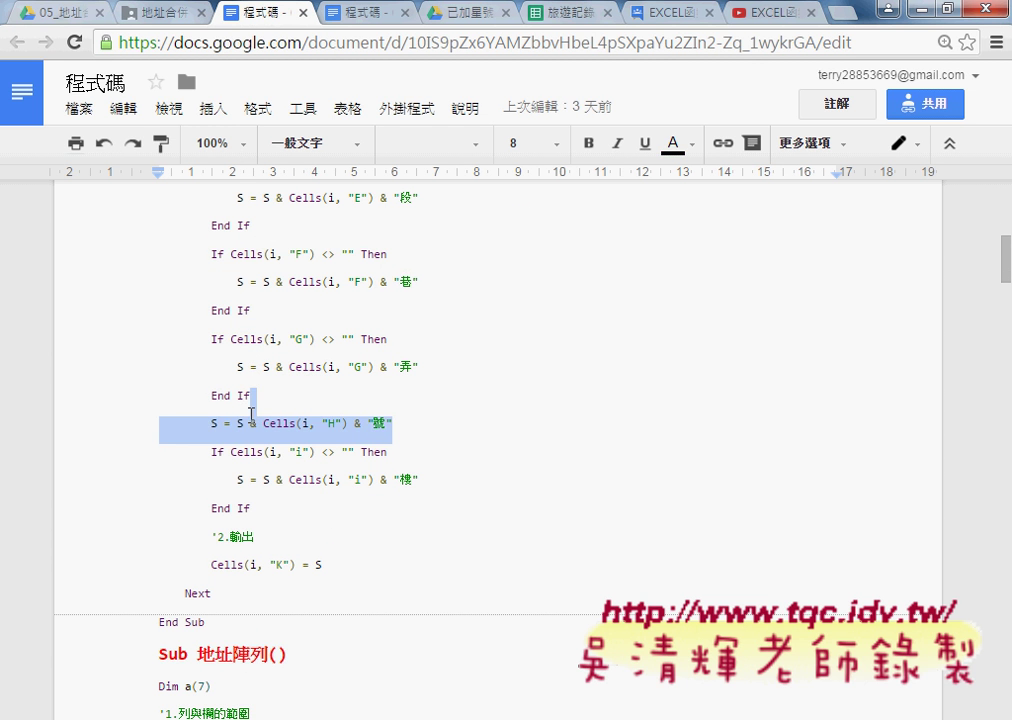
pyautogui.click(266, 477)
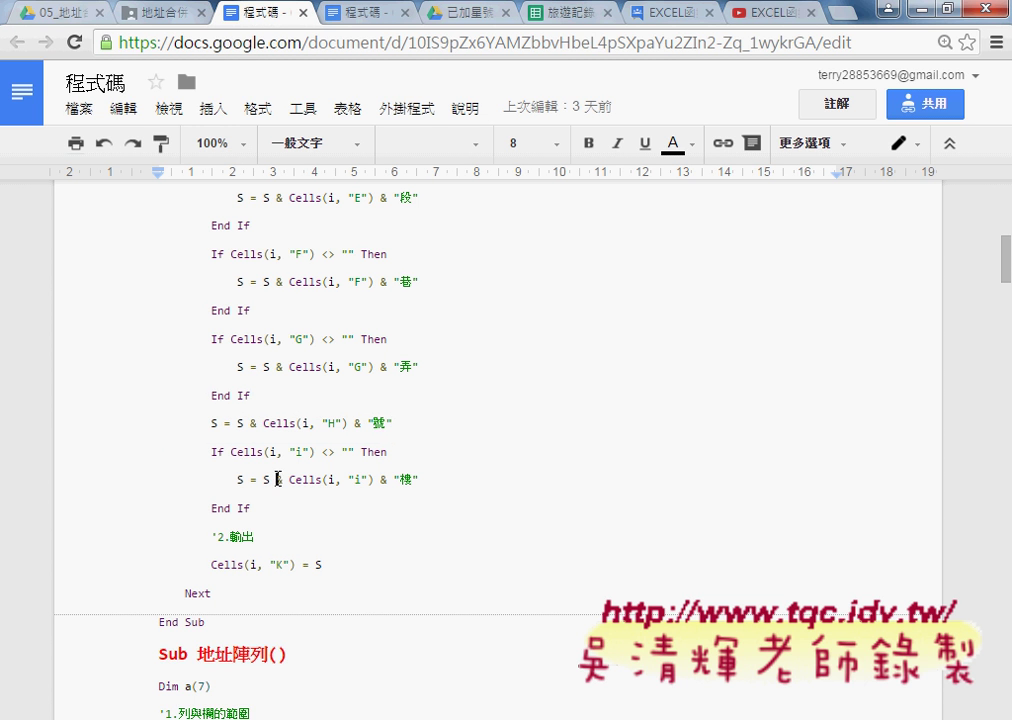
pyautogui.doubleClick(317, 565)
pyautogui.moveTo(296, 565); pyautogui.dragTo(211, 565)
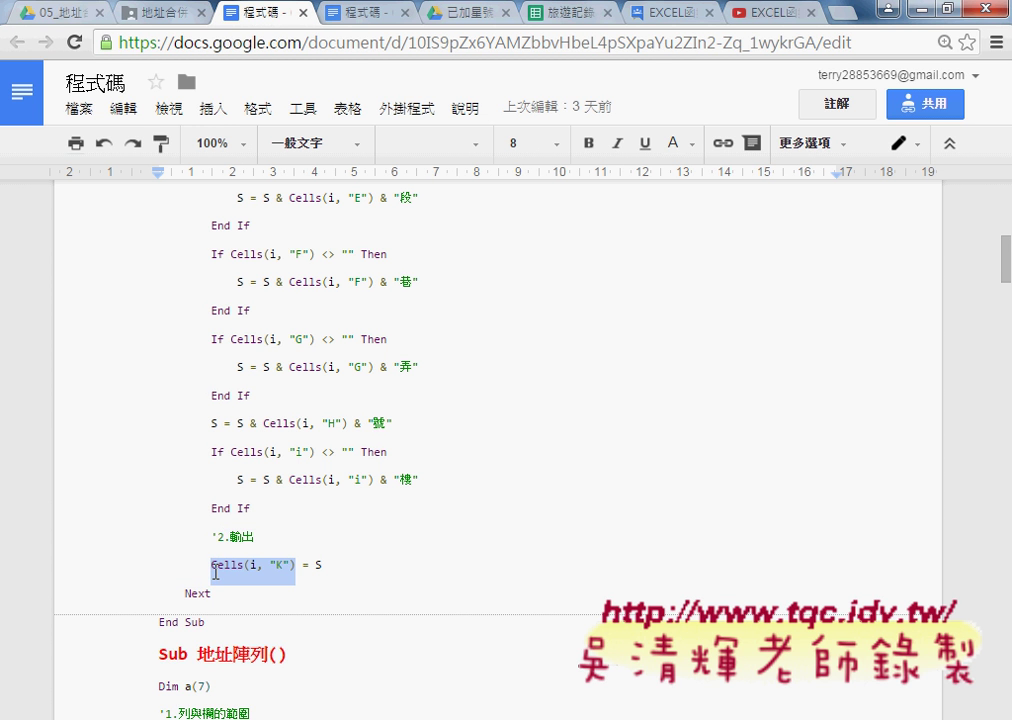
pyautogui.click(221, 591)
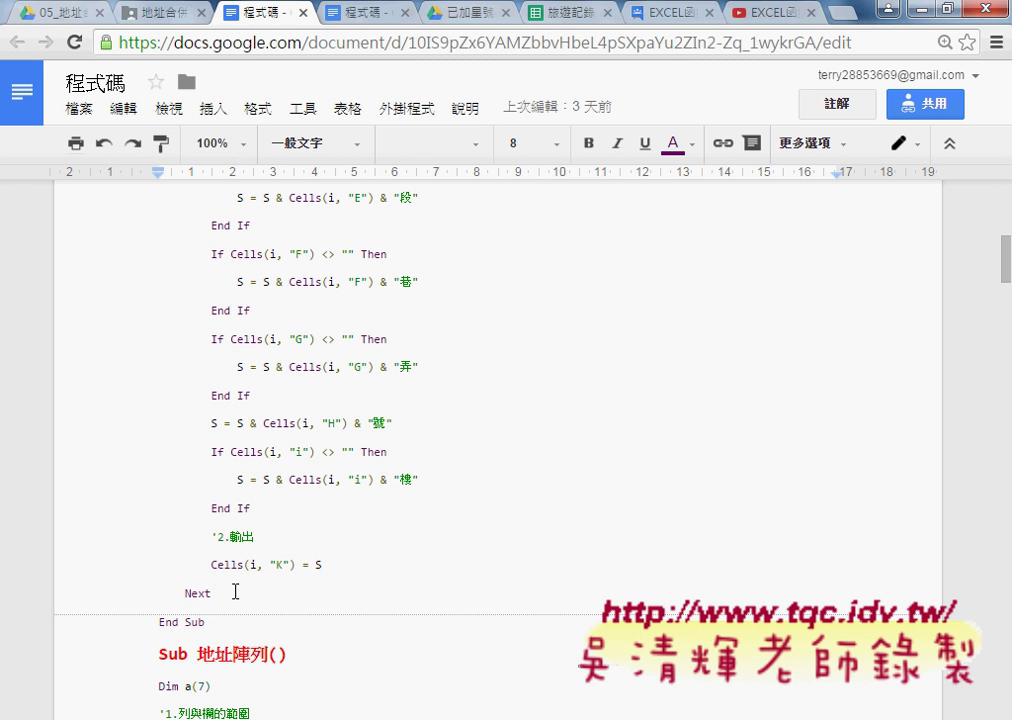
pyautogui.scroll(4, 235, 591)
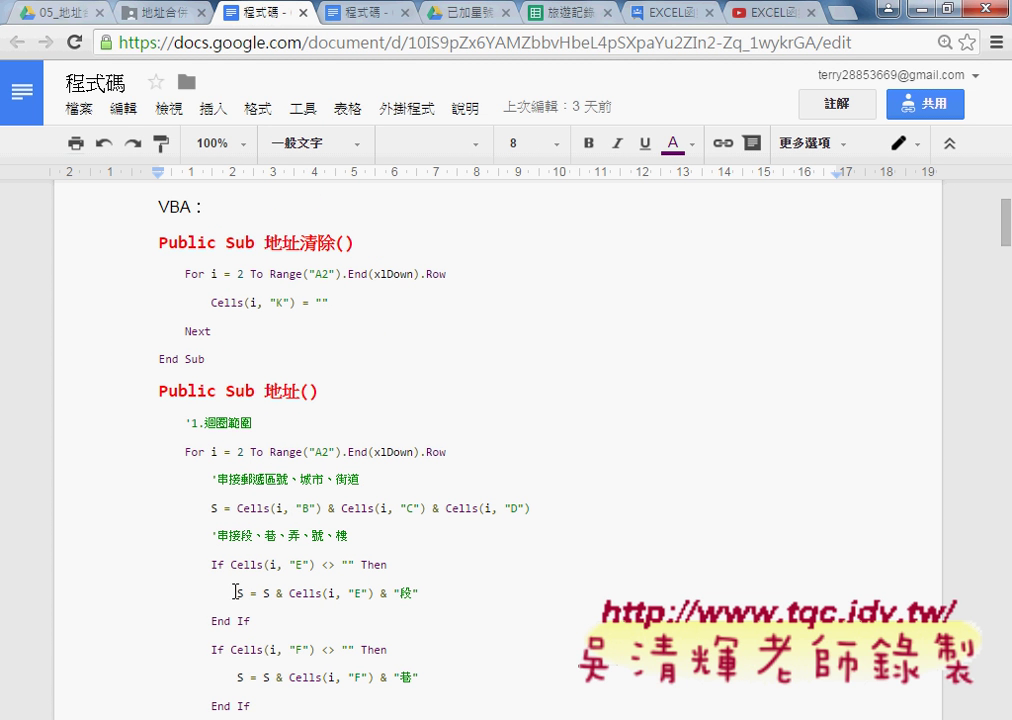